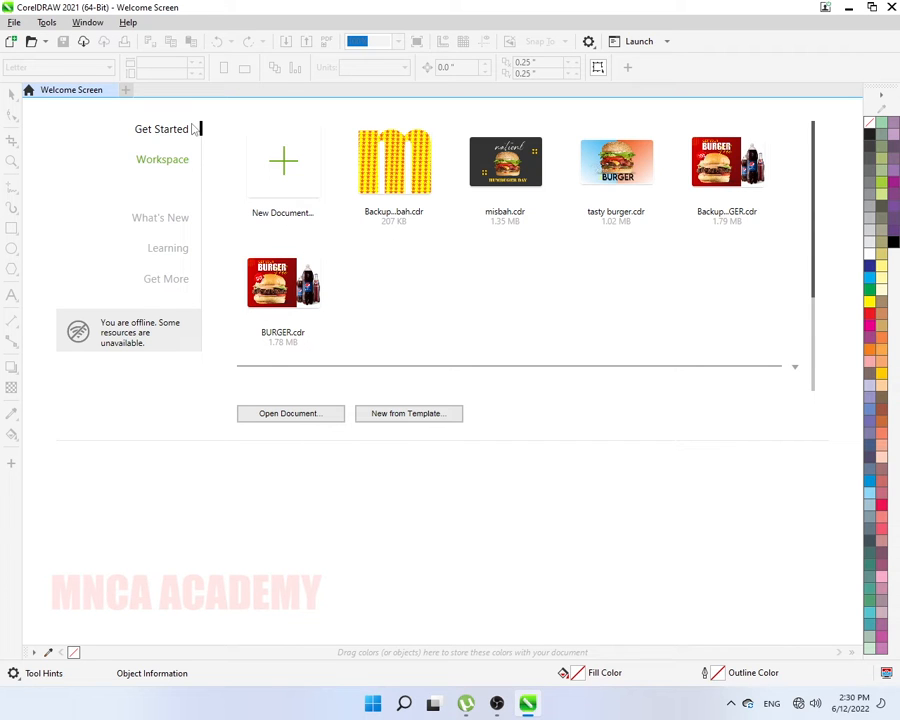
- Create a new document with the default Letter preset (8.5 x 11 inches)
left_click(128, 92)
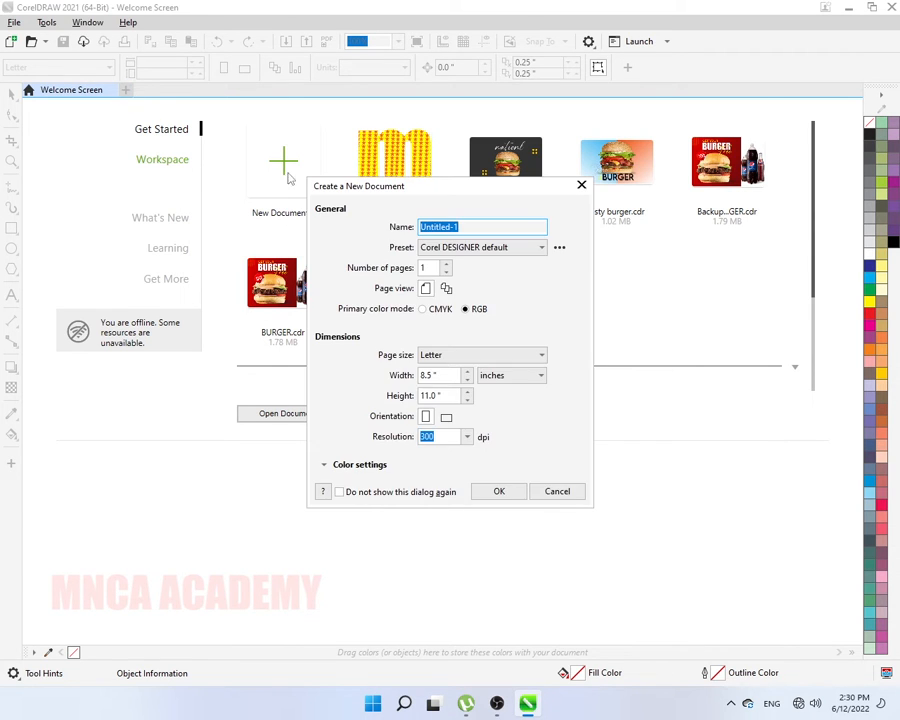
key("Return")
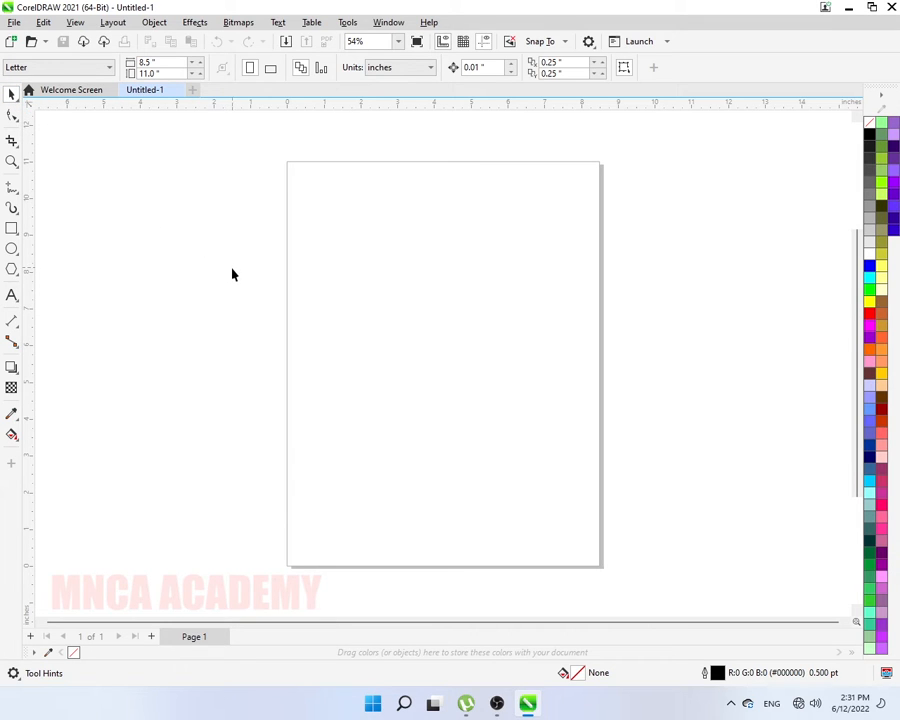
- Draw a rectangle near the top-left of the blank Letter page
left_click(12, 229)
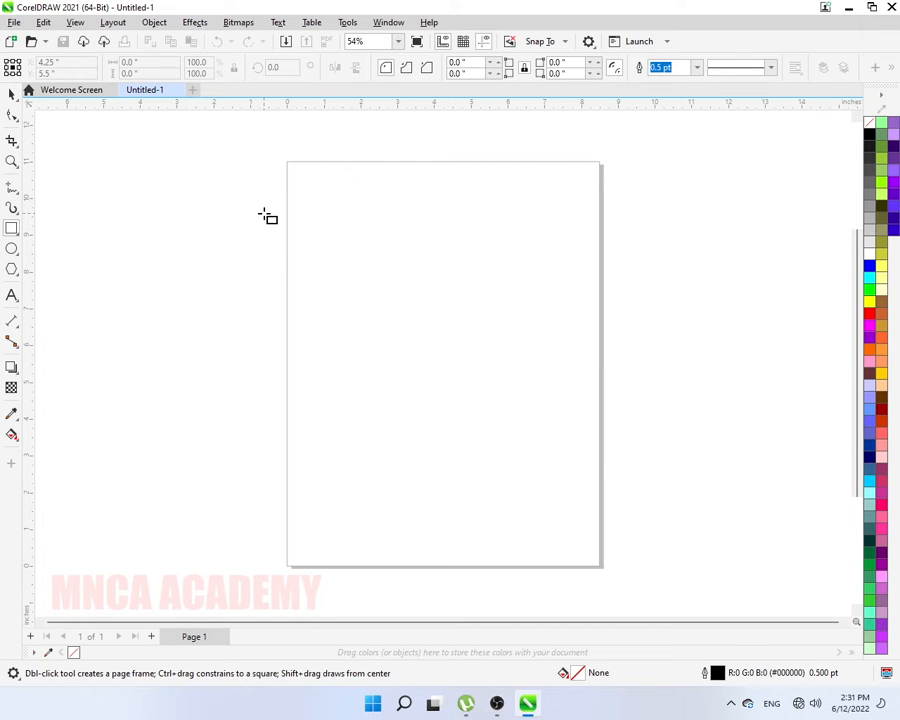
left_click_drag(264, 214, 371, 317)
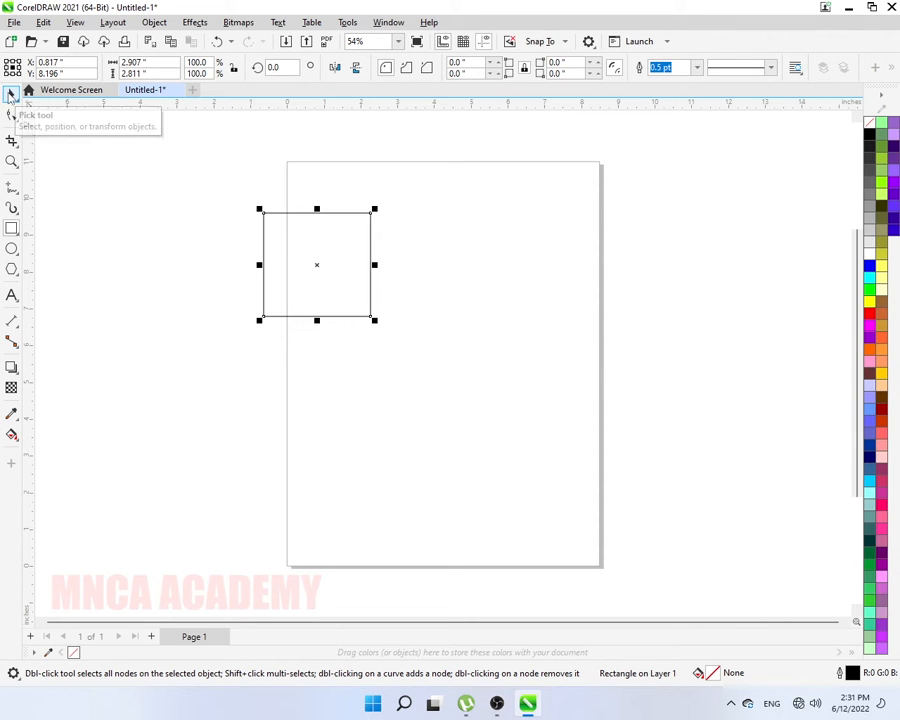
- Drag the rectangle around the page until it sits in the top-left corner
left_click(11, 93)
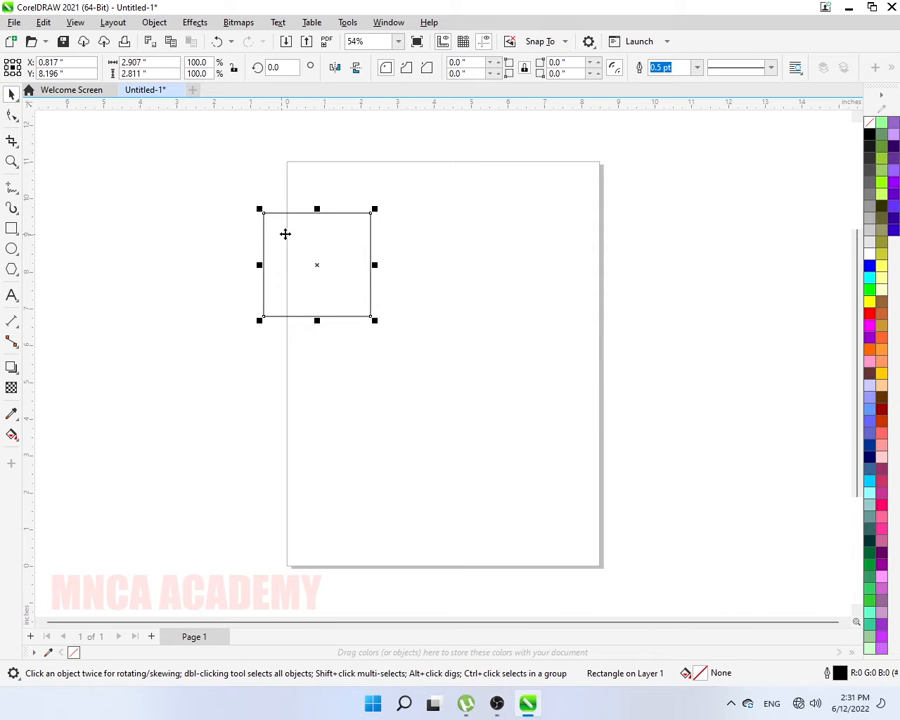
left_click_drag(279, 244, 357, 238)
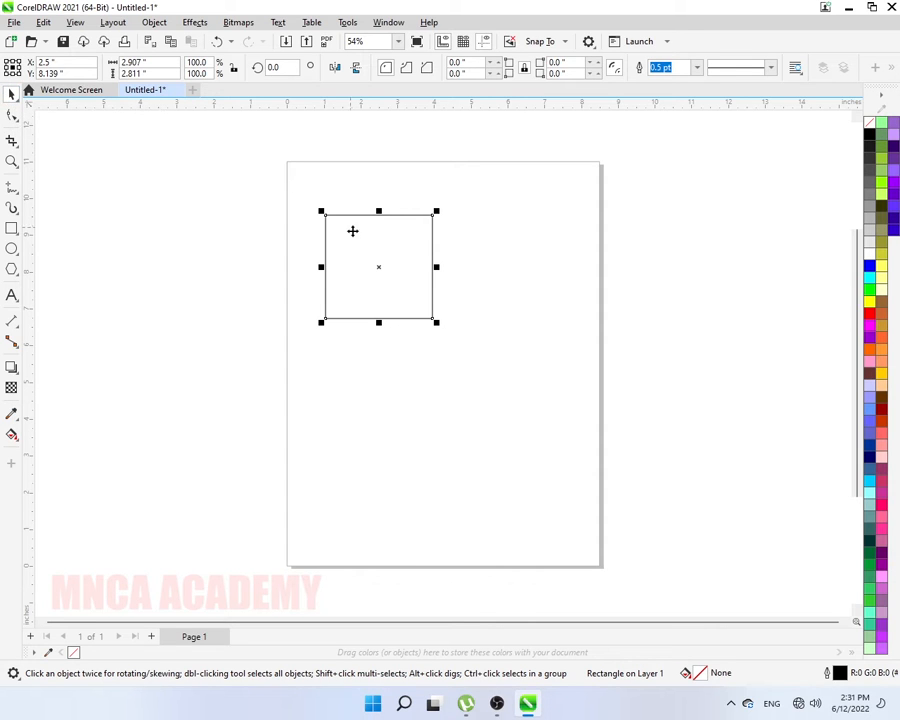
left_click_drag(352, 237, 323, 192)
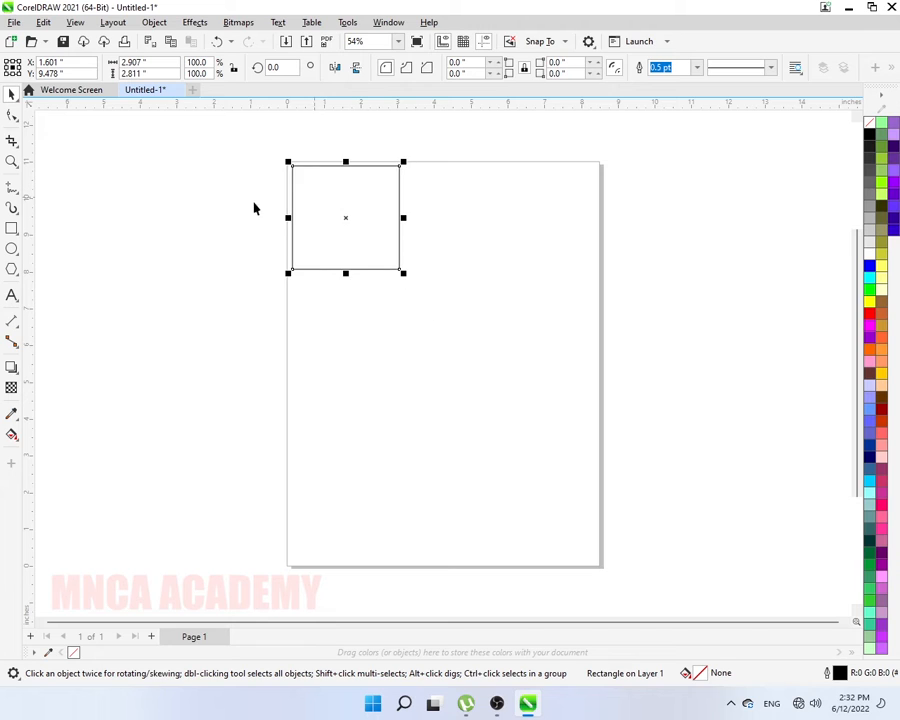
left_click(211, 209)
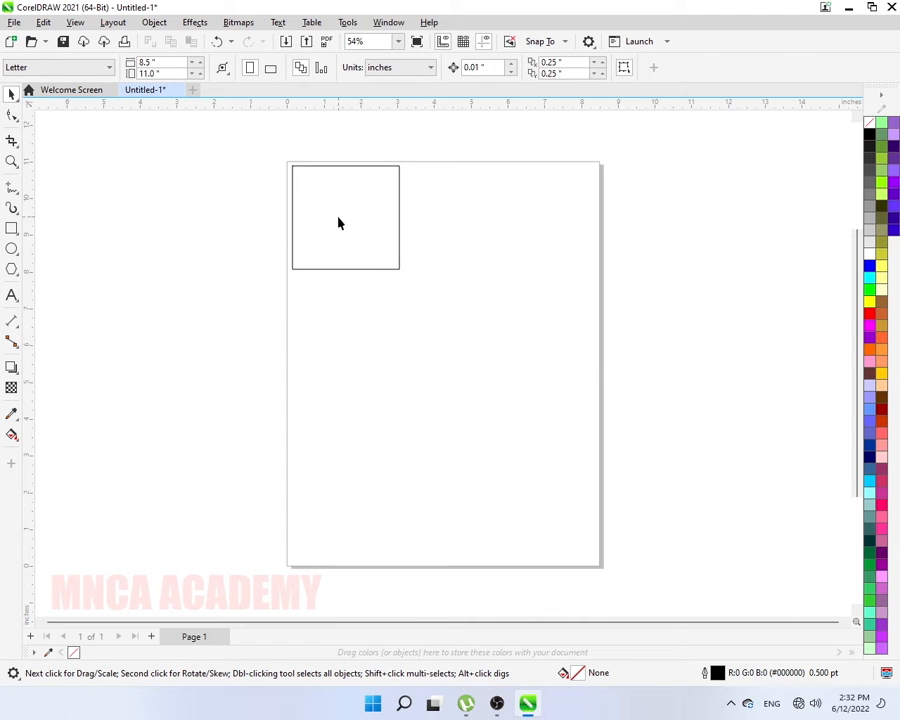
left_click(311, 172)
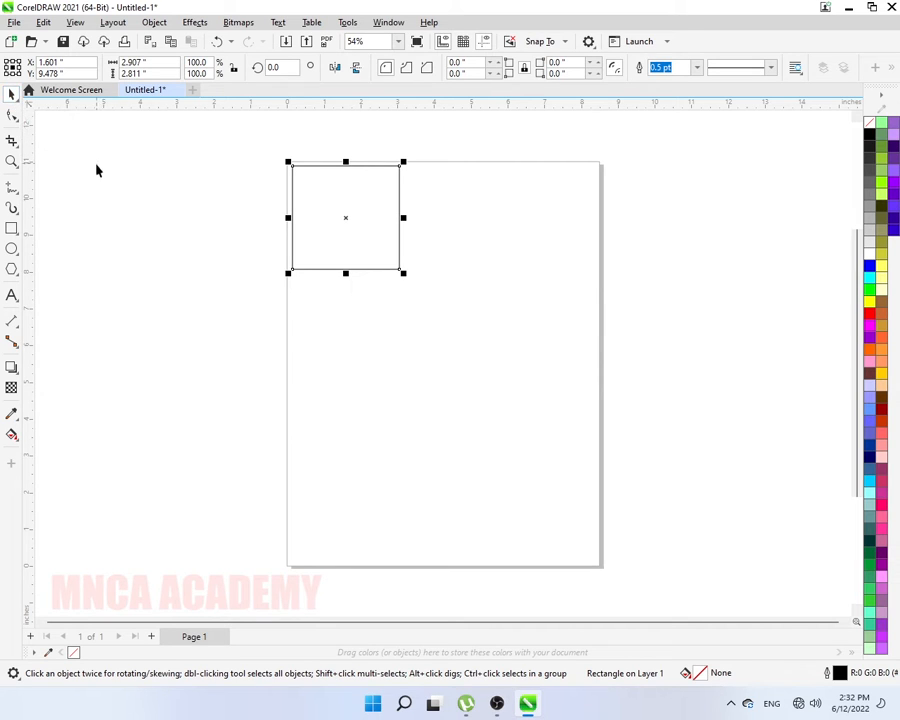
left_click_drag(314, 190, 338, 200)
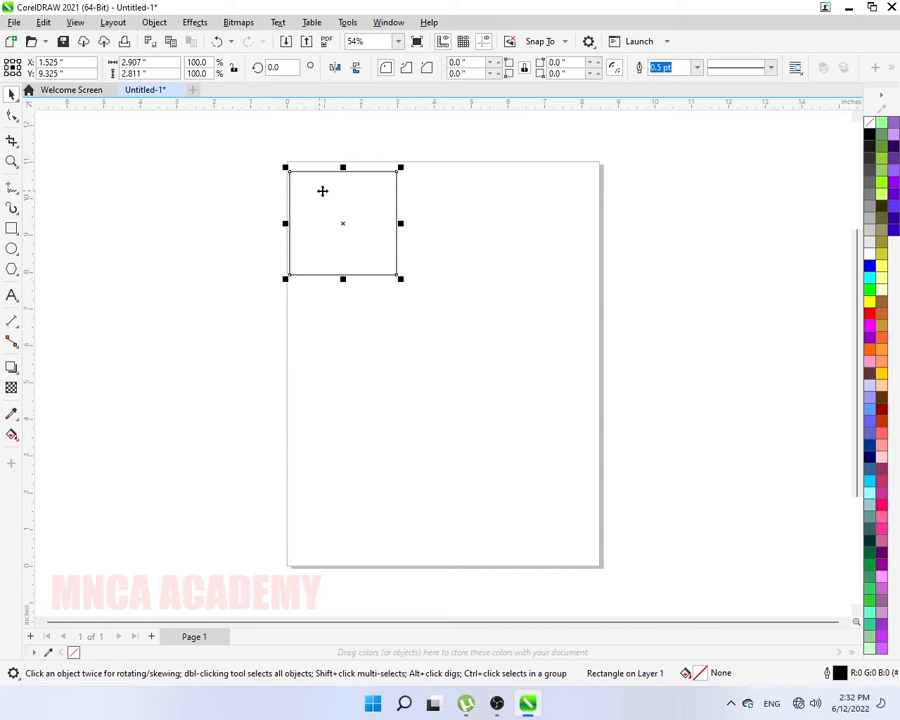
- Draw nine more rectangles of varying sizes scattered across the page
left_click(217, 203)
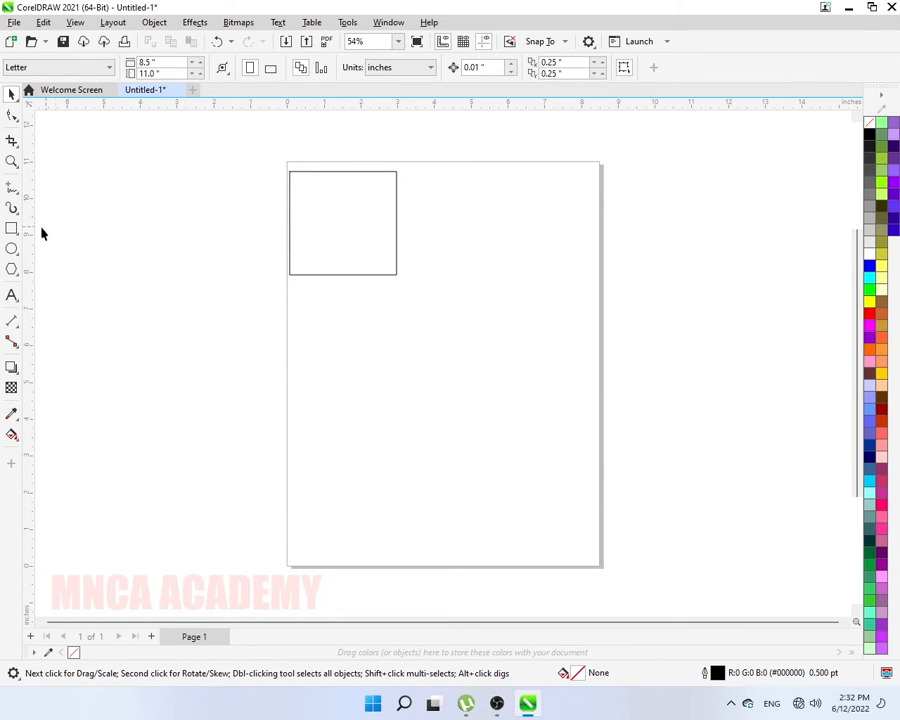
left_click(12, 228)
left_click_drag(408, 203, 467, 250)
left_click_drag(412, 270, 475, 314)
left_click_drag(336, 297, 373, 331)
left_click_drag(276, 309, 326, 355)
left_click_drag(425, 342, 475, 369)
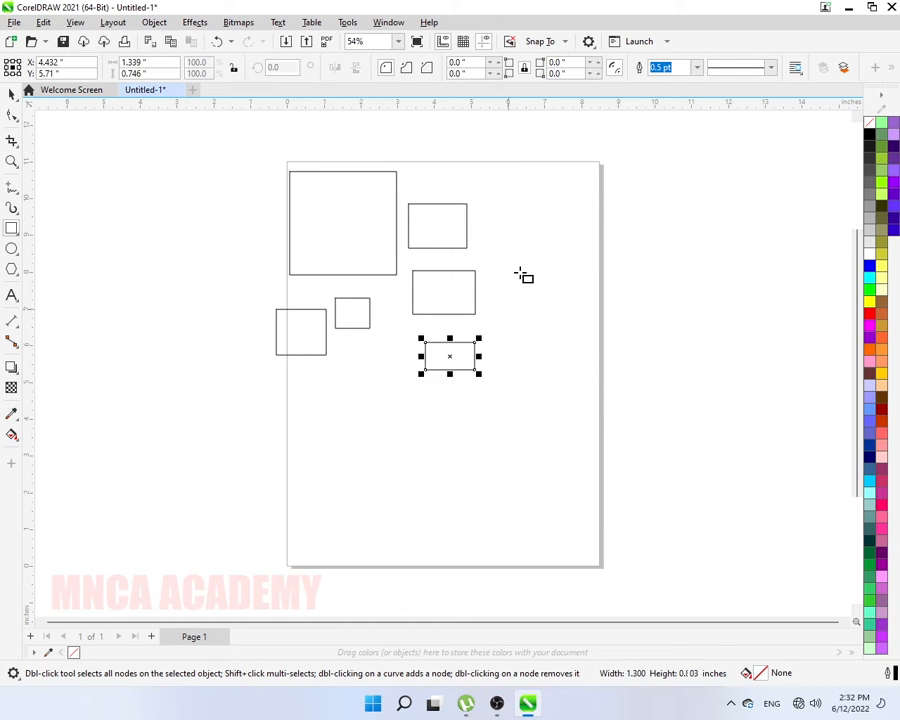
left_click_drag(511, 241, 556, 283)
left_click_drag(509, 192, 551, 219)
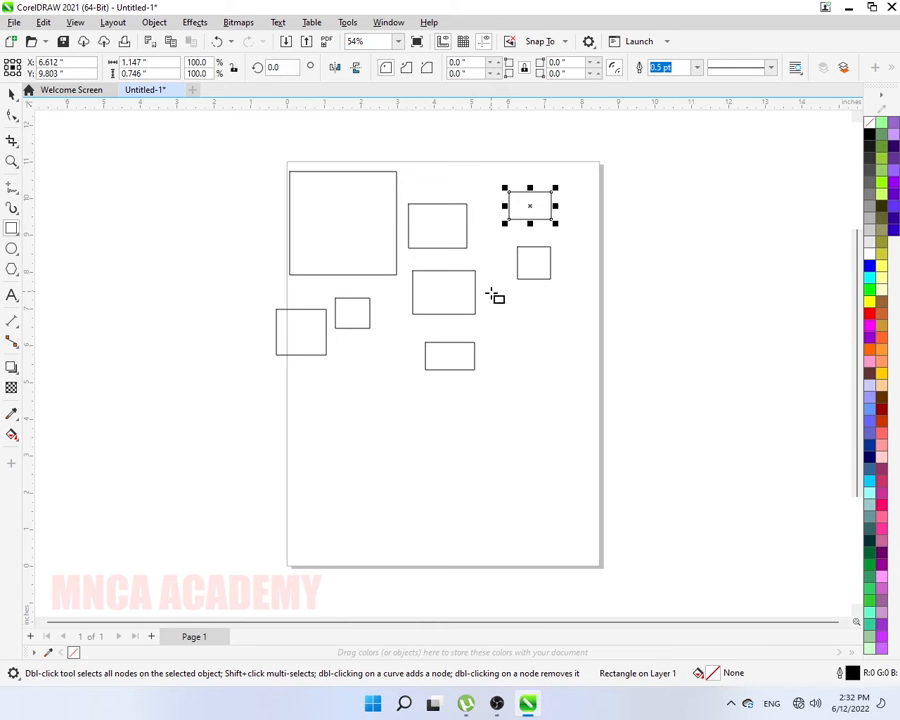
left_click_drag(495, 310, 541, 343)
left_click_drag(440, 156, 500, 190)
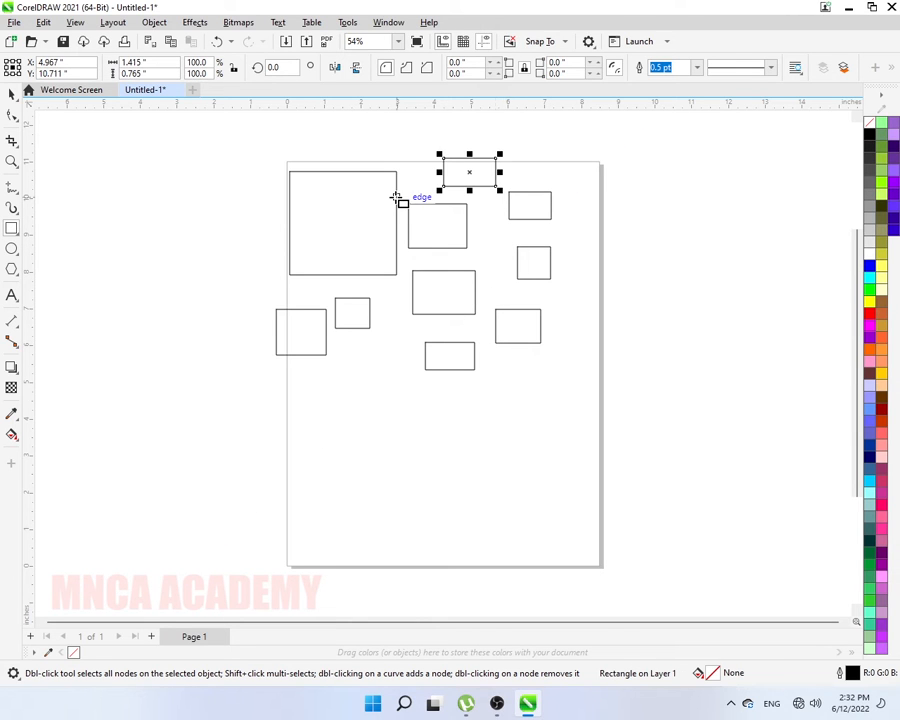
- Move the large first rectangle slightly left so it overhangs the page edge
left_click(12, 93)
left_click(183, 171)
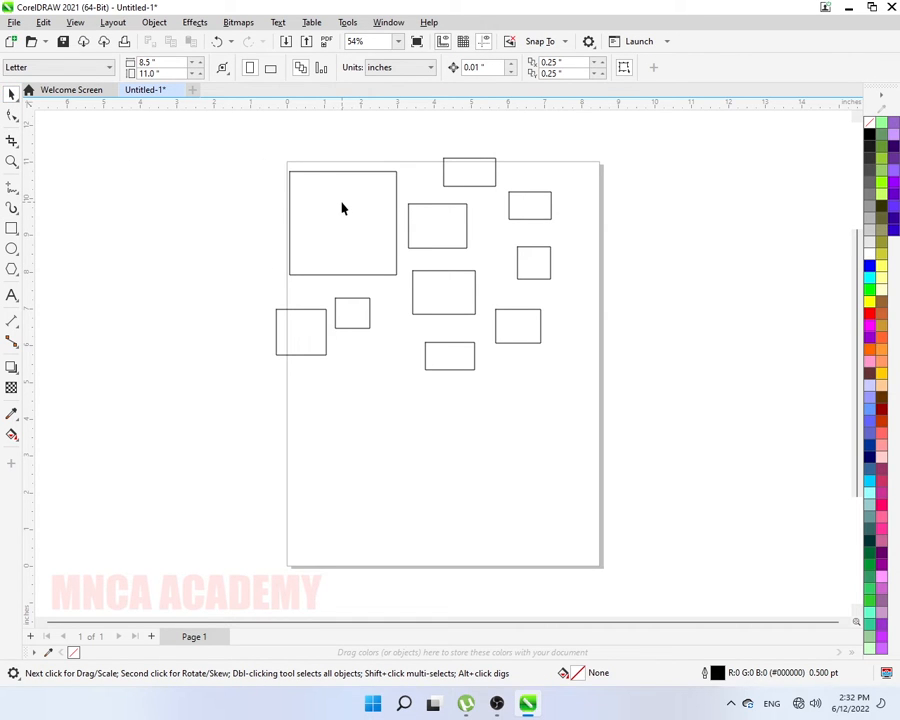
left_click_drag(342, 208, 321, 202)
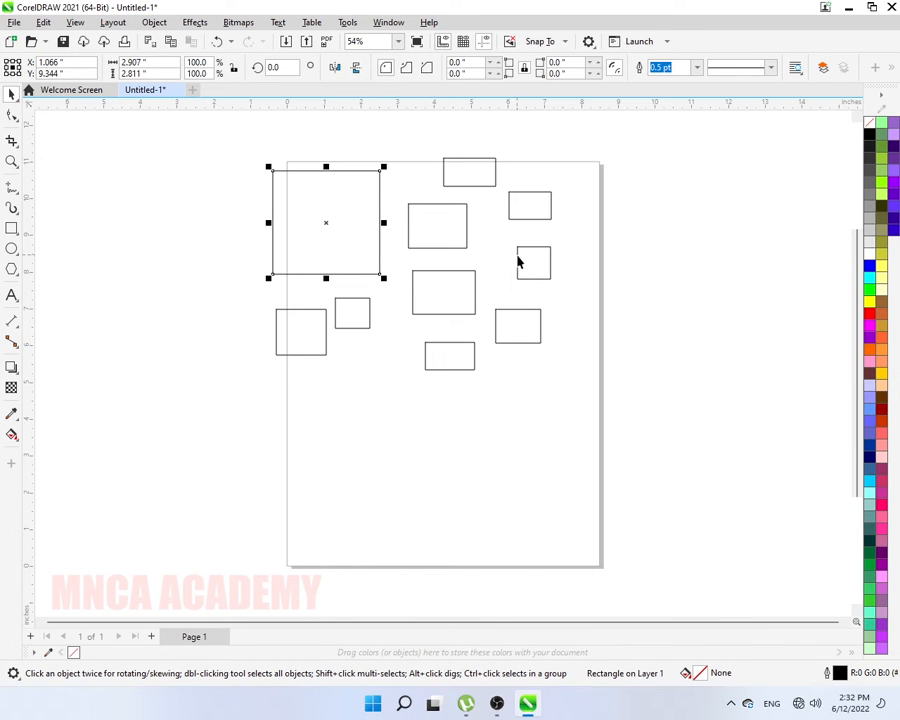
left_click(187, 189)
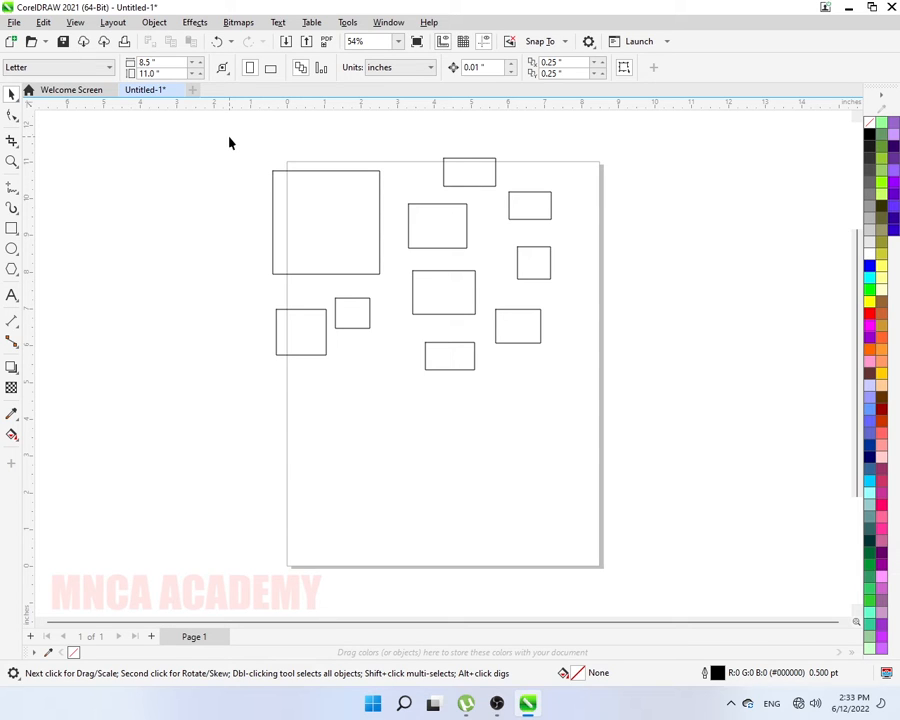
- Marquee-select all ten rectangles and drag them left together past the page edge
left_click_drag(237, 205, 581, 404)
left_click_drag(584, 398, 587, 398)
left_click_drag(587, 398, 583, 398)
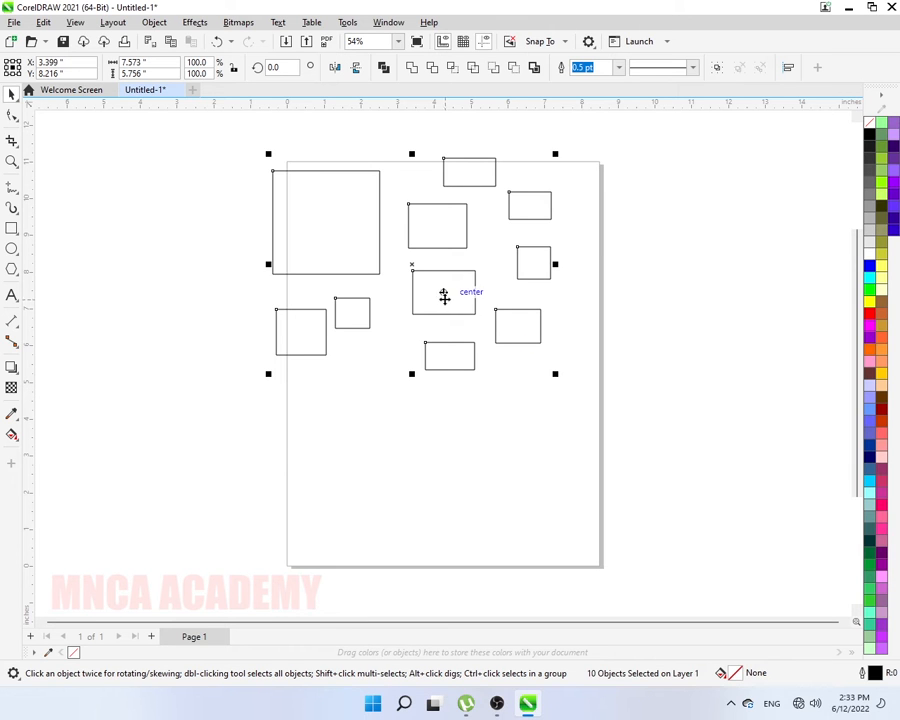
left_click_drag(439, 296, 388, 286)
left_click(78, 120)
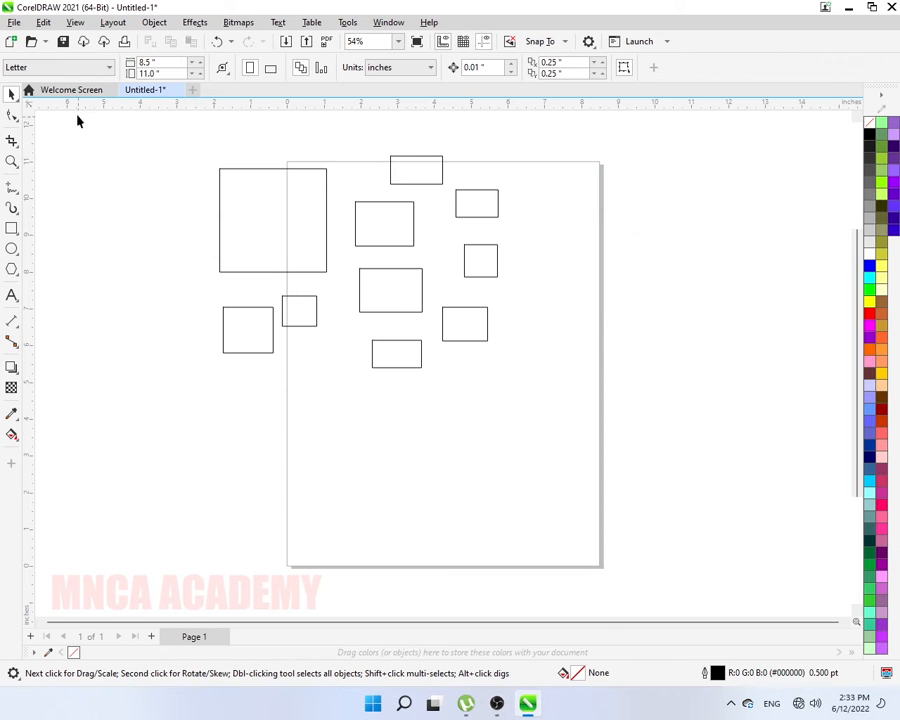
left_click(12, 95)
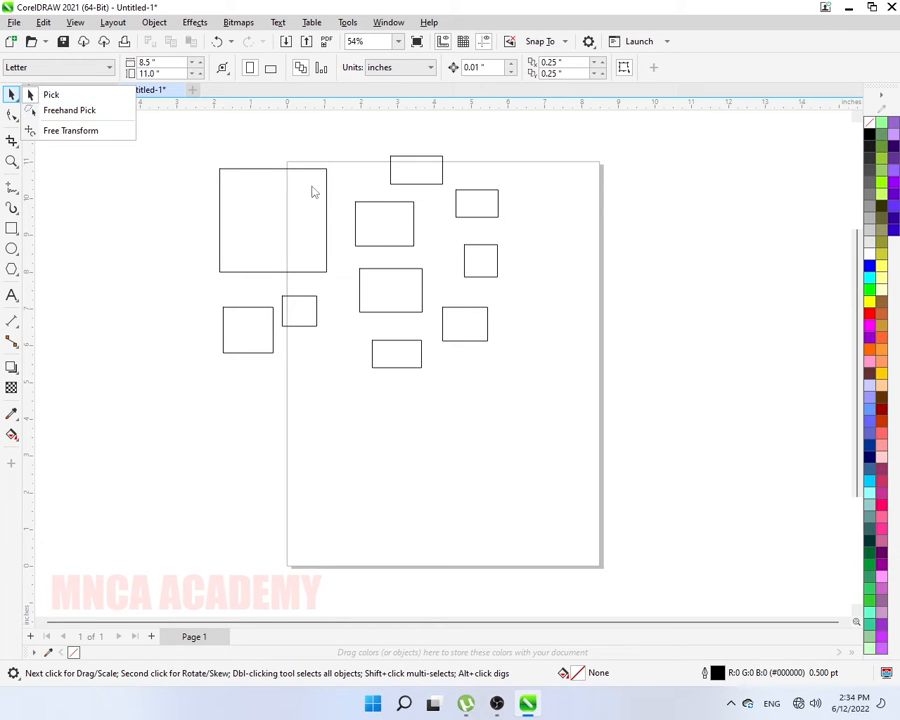
- Select several of the rectangles one at a time
left_click(386, 224)
left_click(386, 224)
left_click(386, 286)
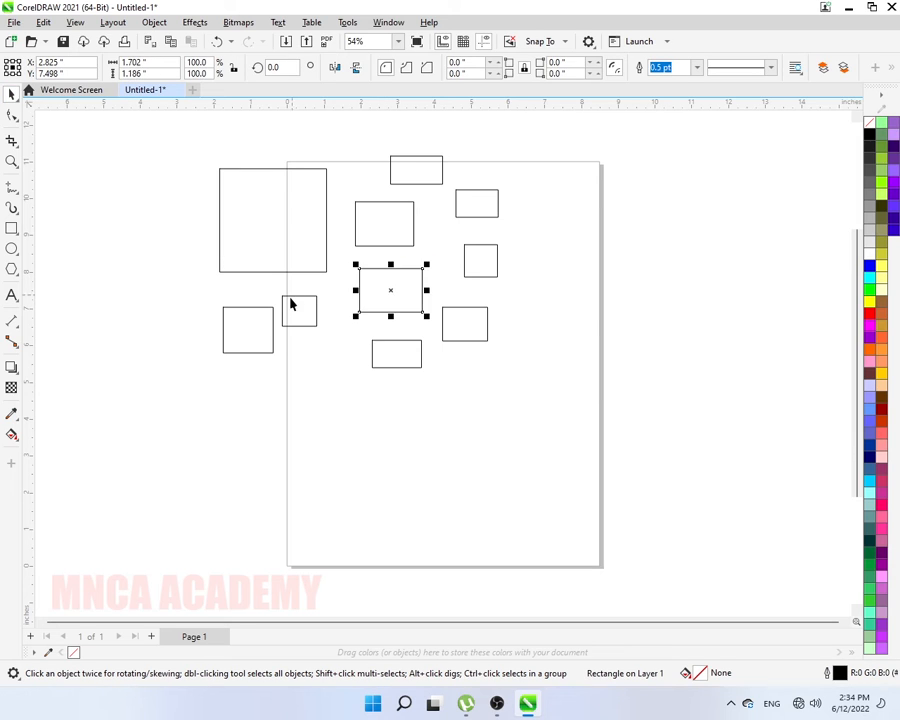
left_click(291, 300)
left_click(400, 341)
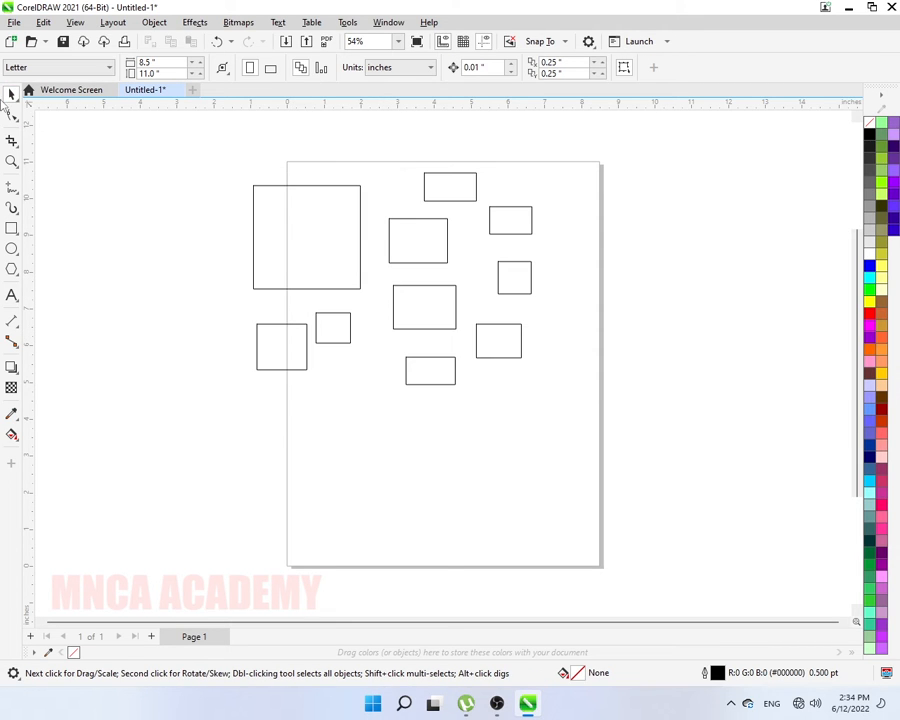
- Lasso the middle rectangles with the Freehand Pick tool
left_click(15, 98)
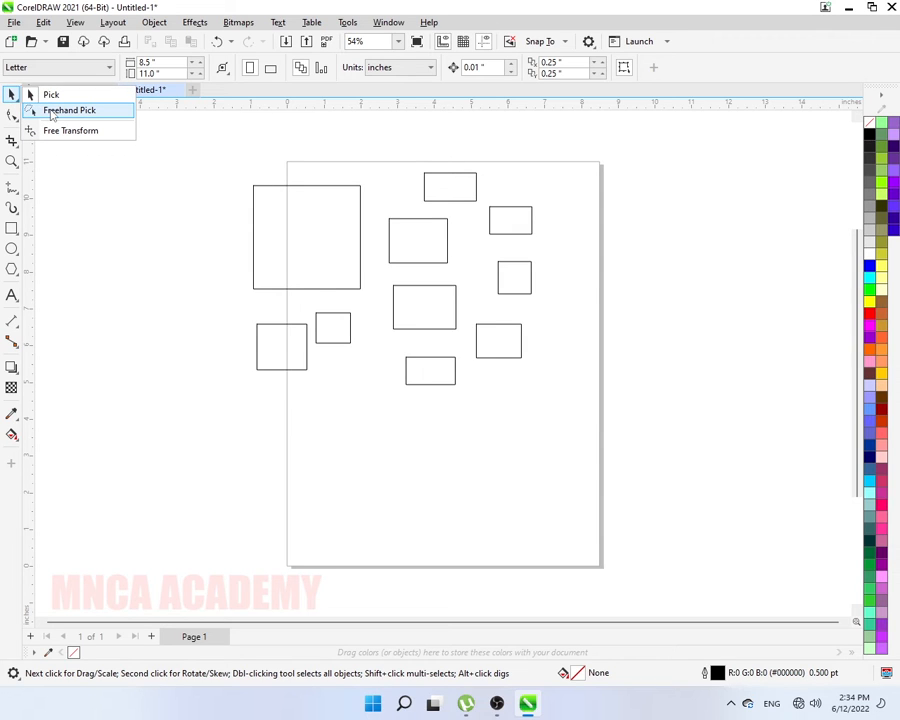
left_click(53, 112)
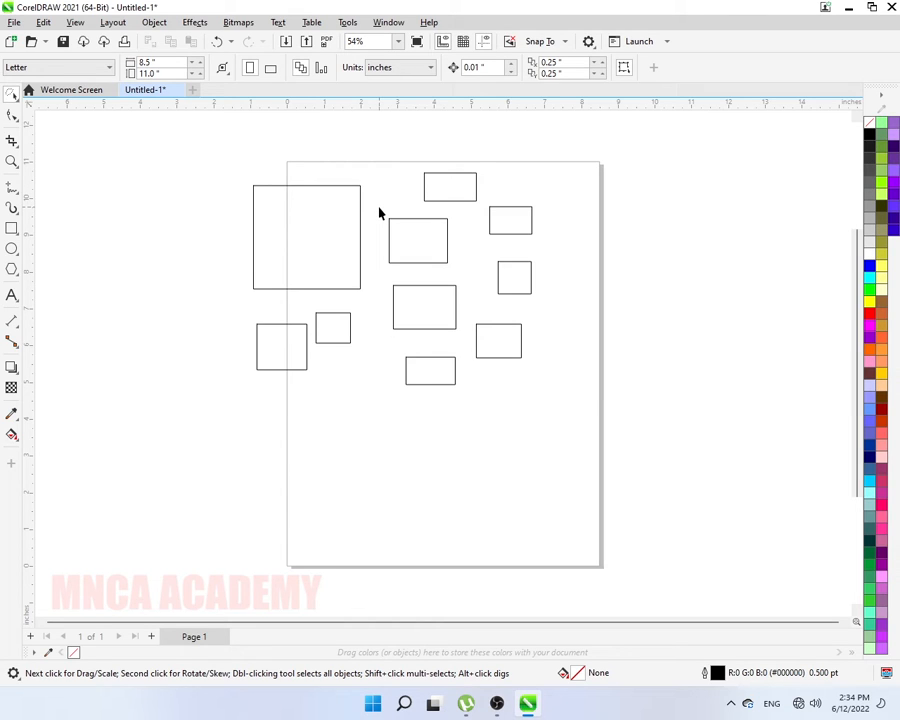
mouse_move(380, 209)
left_mouse_down()
mouse_move(444, 211)
mouse_move(461, 220)
mouse_move(464, 252)
left_mouse_up()
mouse_move(463, 286)
left_mouse_down()
mouse_move(451, 341)
mouse_move(377, 335)
mouse_move(335, 355)
mouse_move(311, 351)
mouse_move(310, 301)
mouse_move(374, 293)
mouse_move(381, 207)
mouse_move(513, 284)
mouse_move(598, 362)
mouse_move(607, 275)
mouse_move(603, 267)
mouse_move(590, 304)
mouse_move(478, 307)
mouse_move(405, 228)
left_mouse_up()
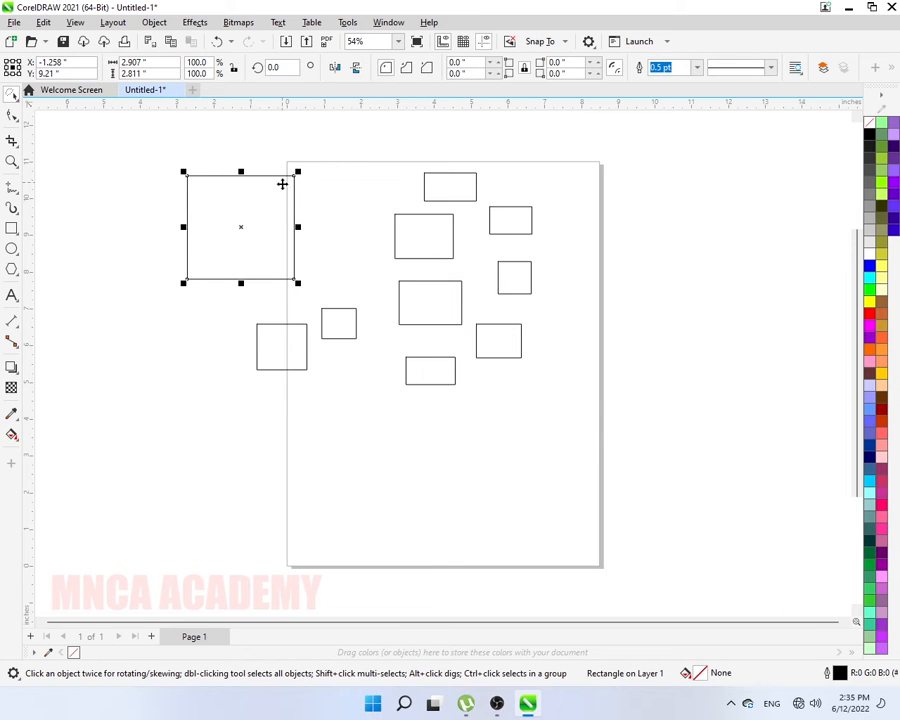
- Move the large square off the page, then box-select and delete the other rectangles
mouse_move(281, 183)
left_mouse_down()
mouse_move(165, 183)
mouse_move(181, 152)
mouse_move(271, 217)
mouse_move(717, 428)
mouse_move(634, 260)
mouse_move(356, 167)
mouse_move(229, 152)
left_mouse_up()
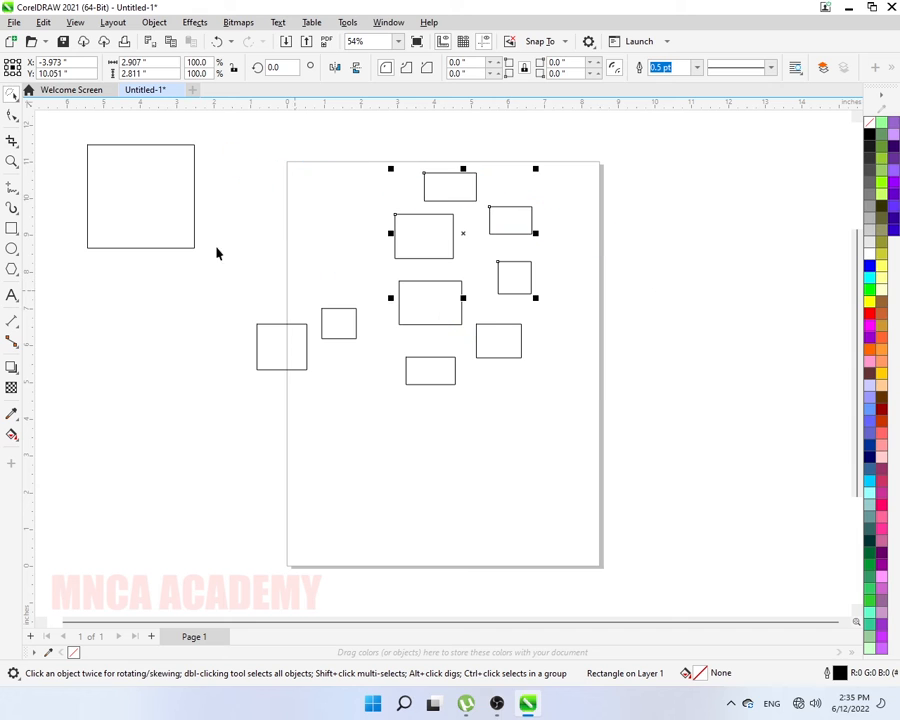
left_click(15, 100)
left_click(52, 92)
left_click_drag(227, 150, 611, 443)
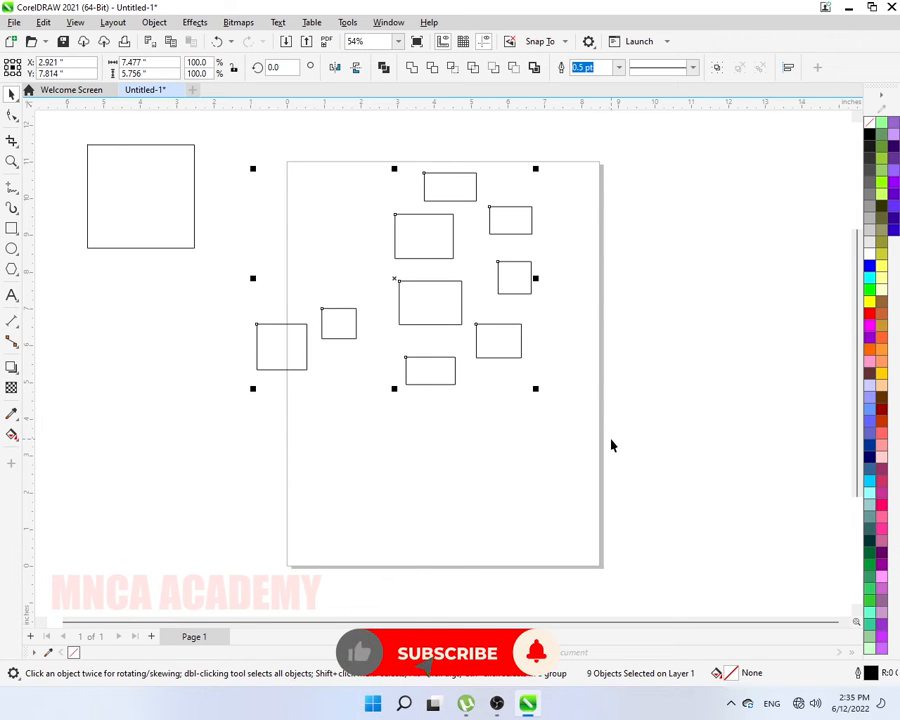
key("Delete")
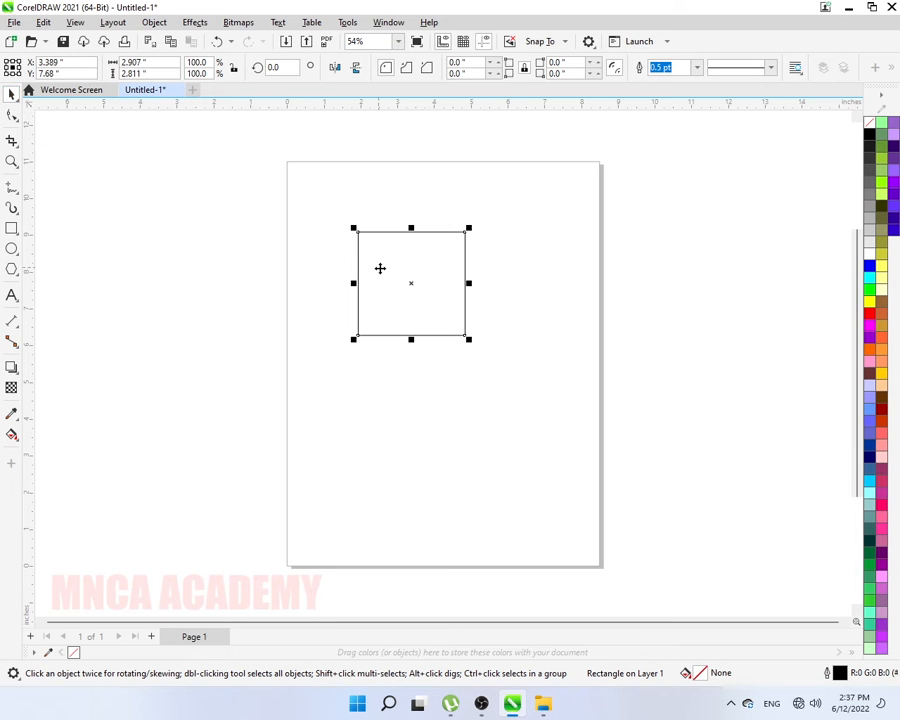
- Drag the square up toward the page's top-left corner
left_click_drag(392, 267, 328, 210)
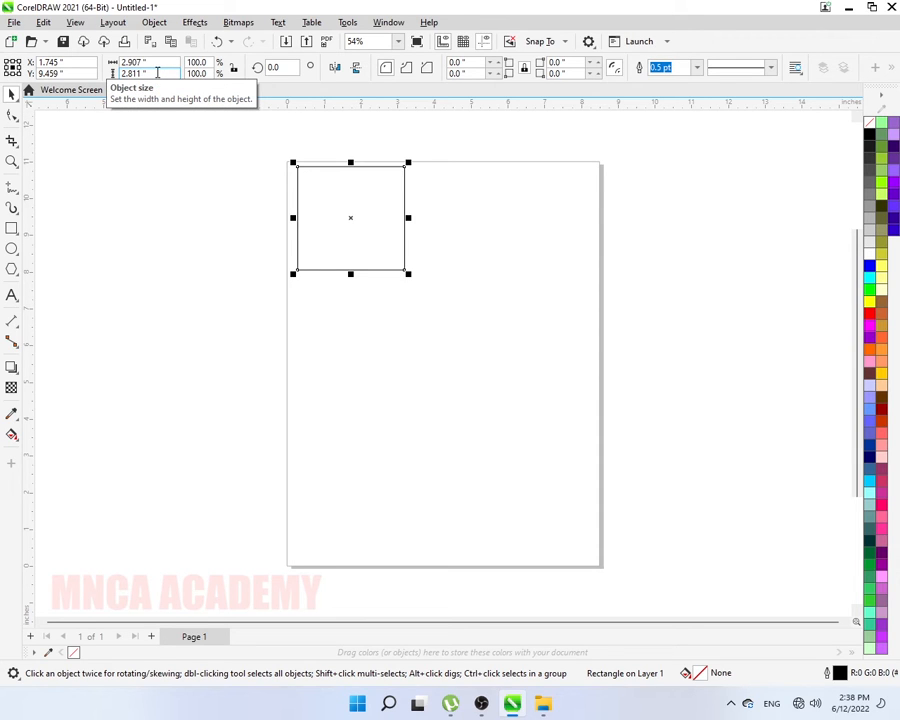
- Resize the rectangle to 5 inches wide by 3 inches high
left_click(149, 63)
type("5")
left_click(154, 73)
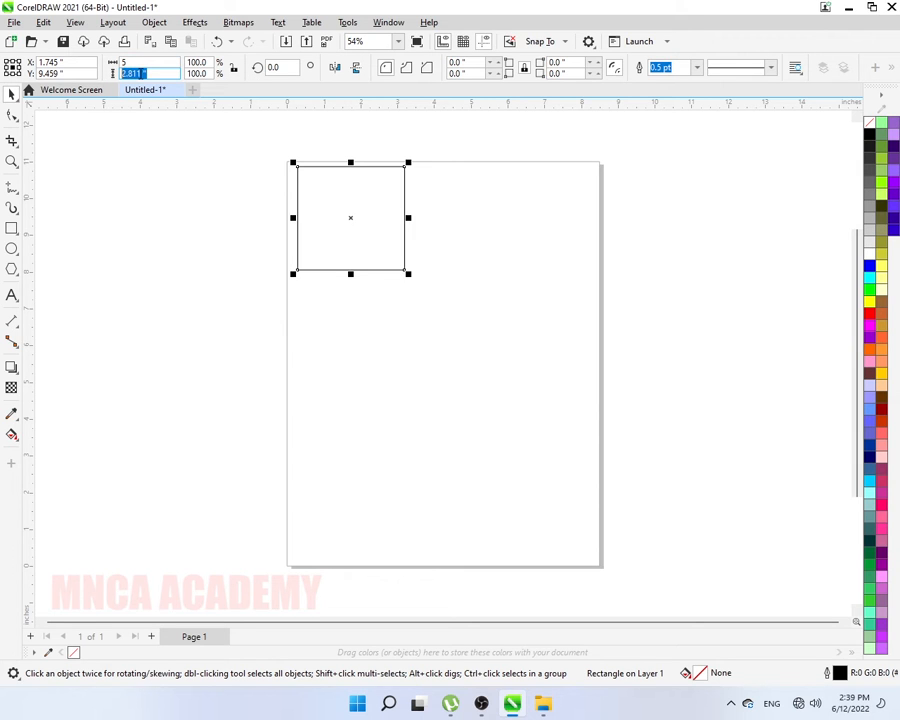
type("3")
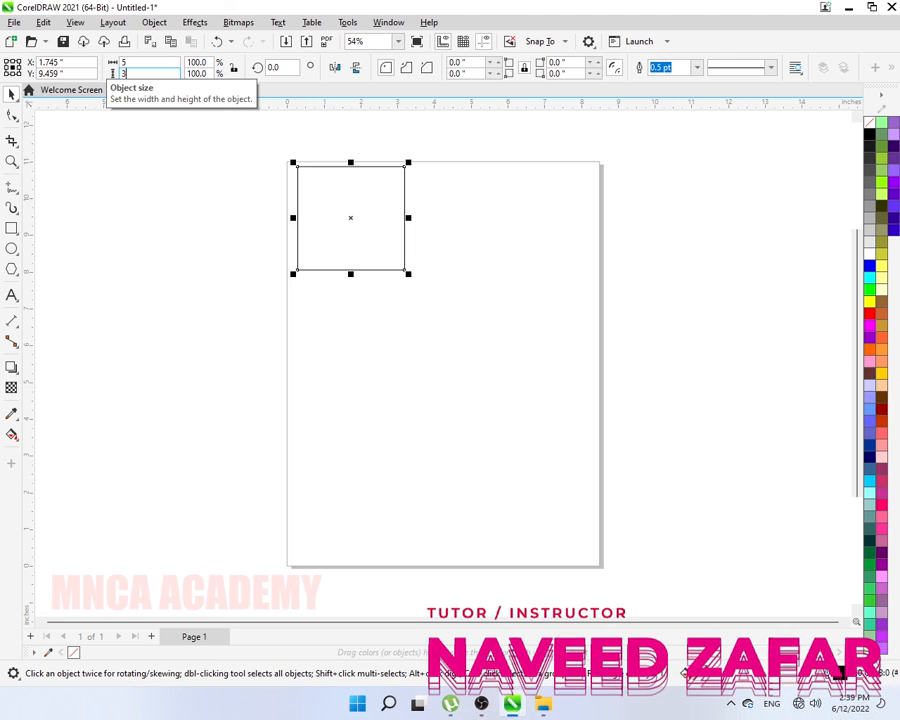
key("Return")
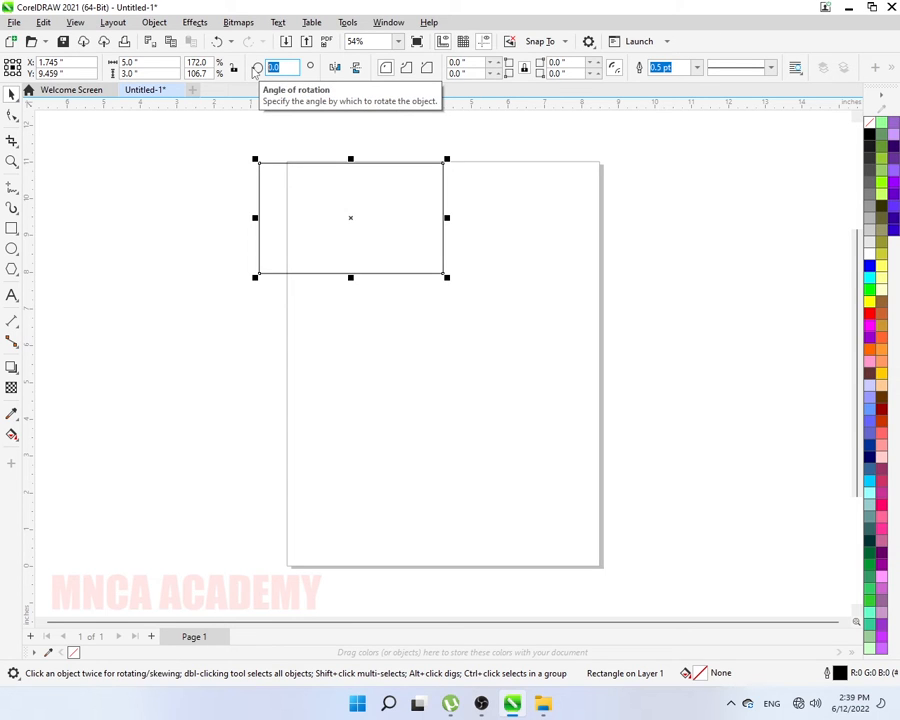
- Rotate the rectangle 30°, reset it to 0°, then start text entry below it
type("30")
key("Return")
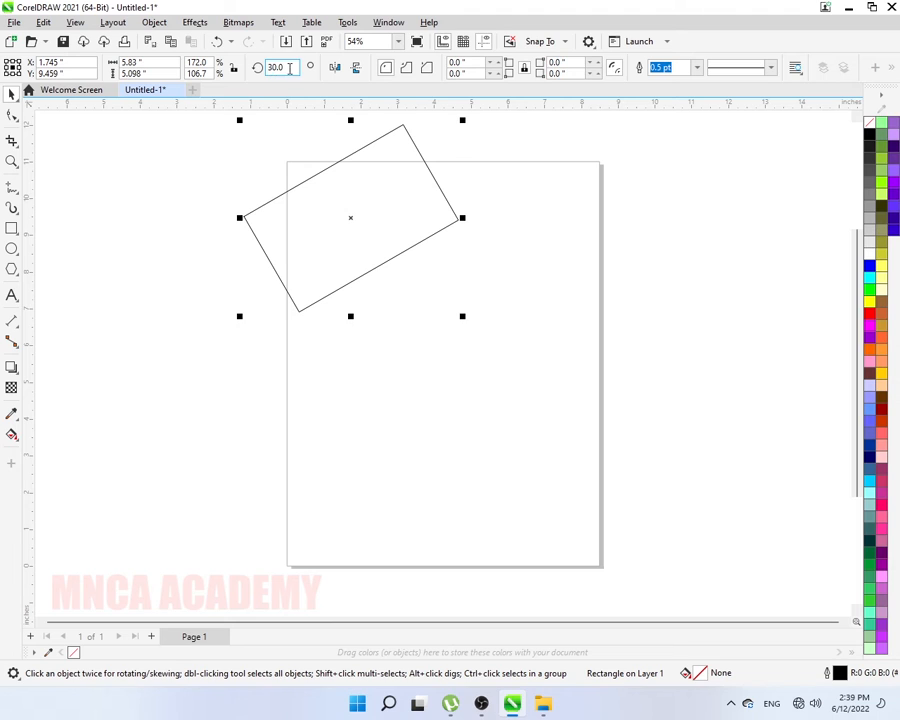
left_click(289, 68)
type("0")
key("Return")
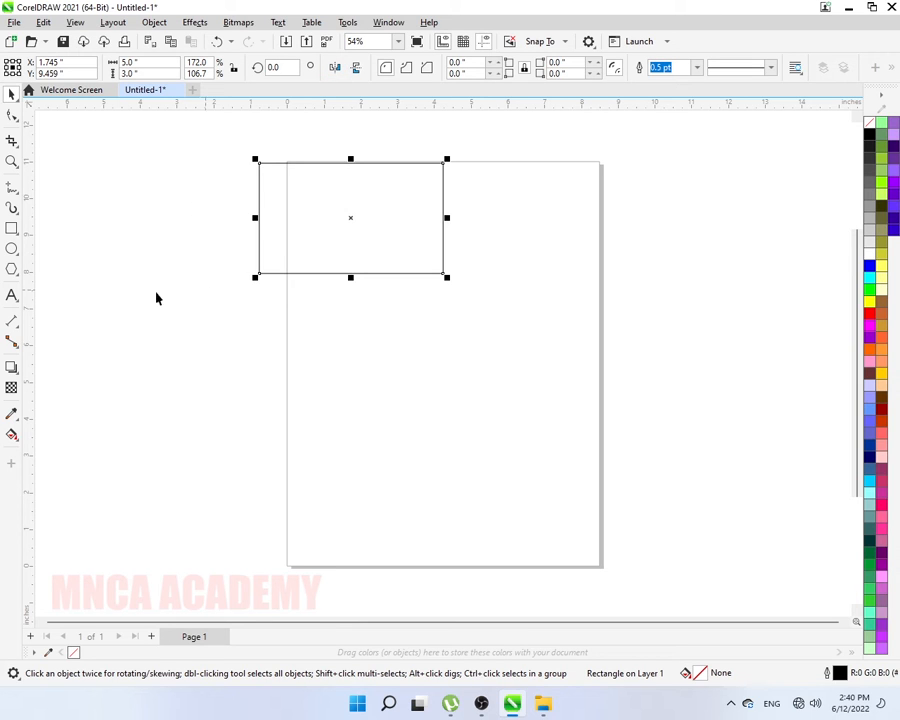
left_click(12, 295)
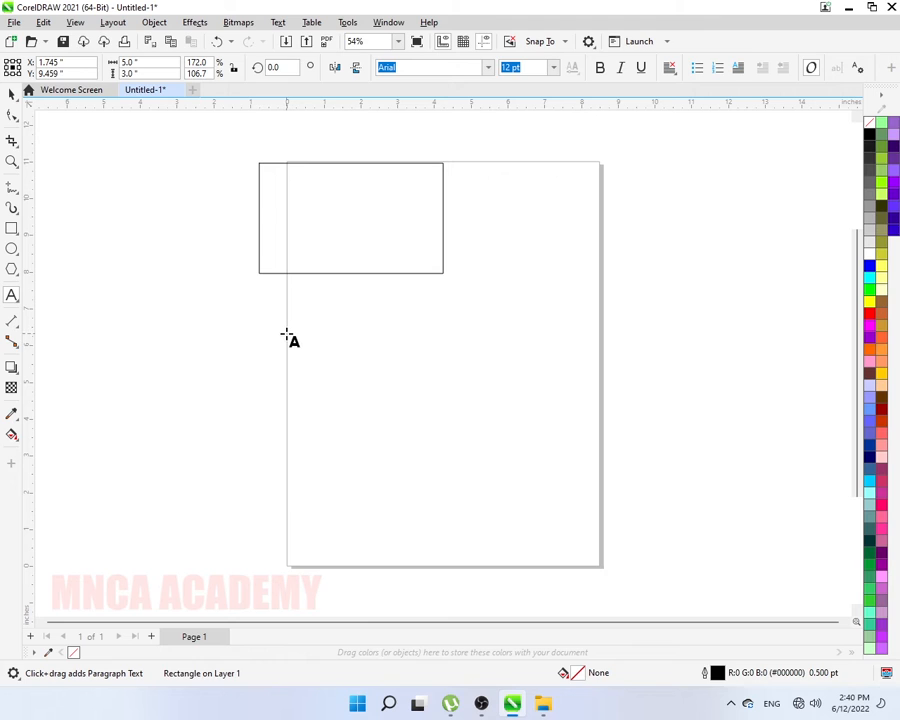
left_click(287, 334)
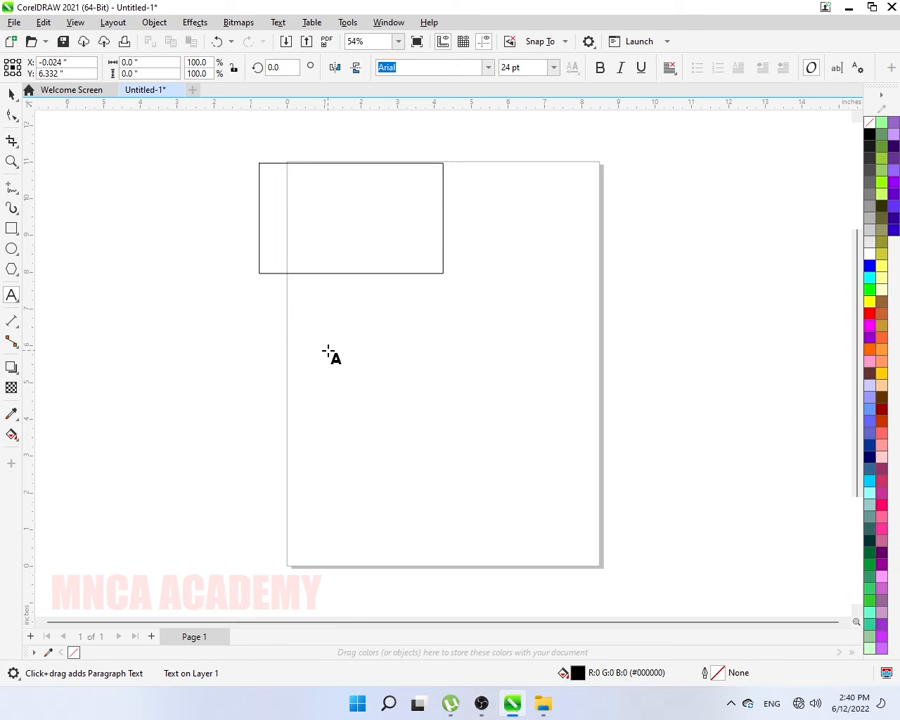
type("F")
key("Escape")
left_click(12, 93)
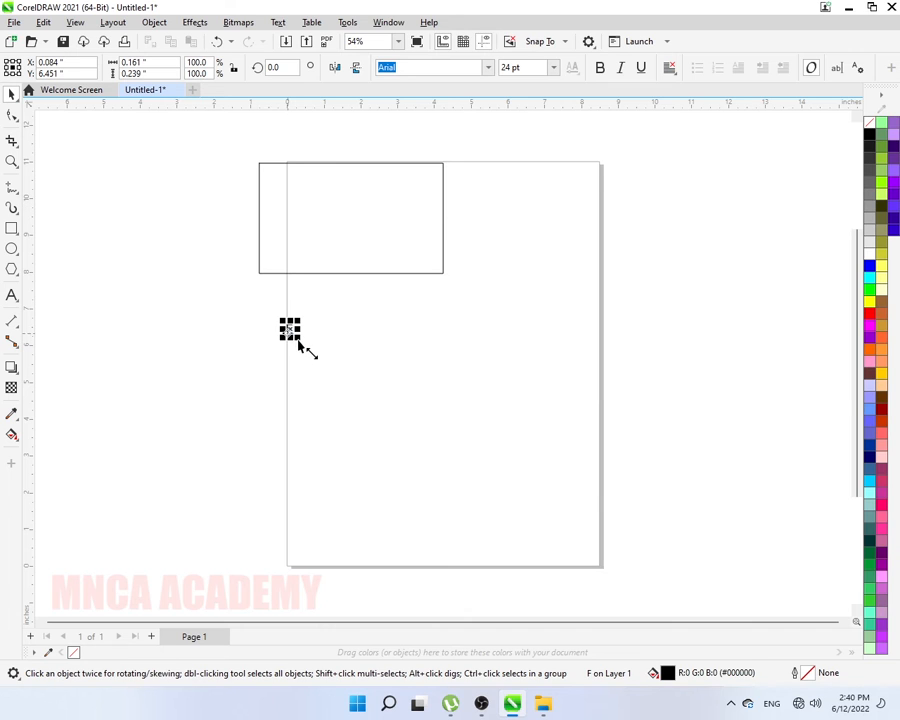
left_click_drag(298, 343, 402, 444)
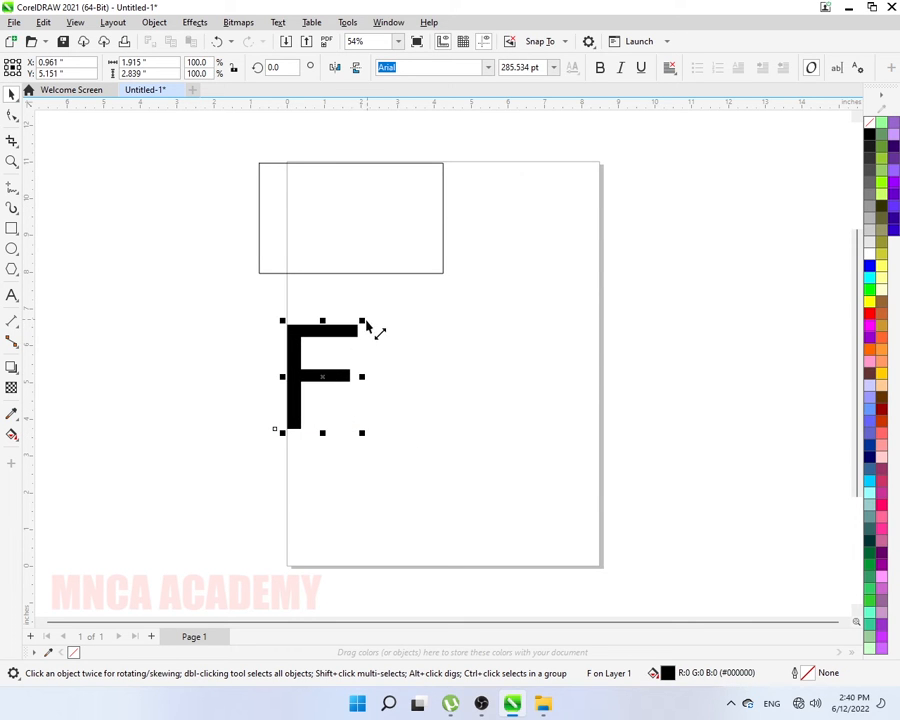
left_click_drag(364, 331, 412, 303)
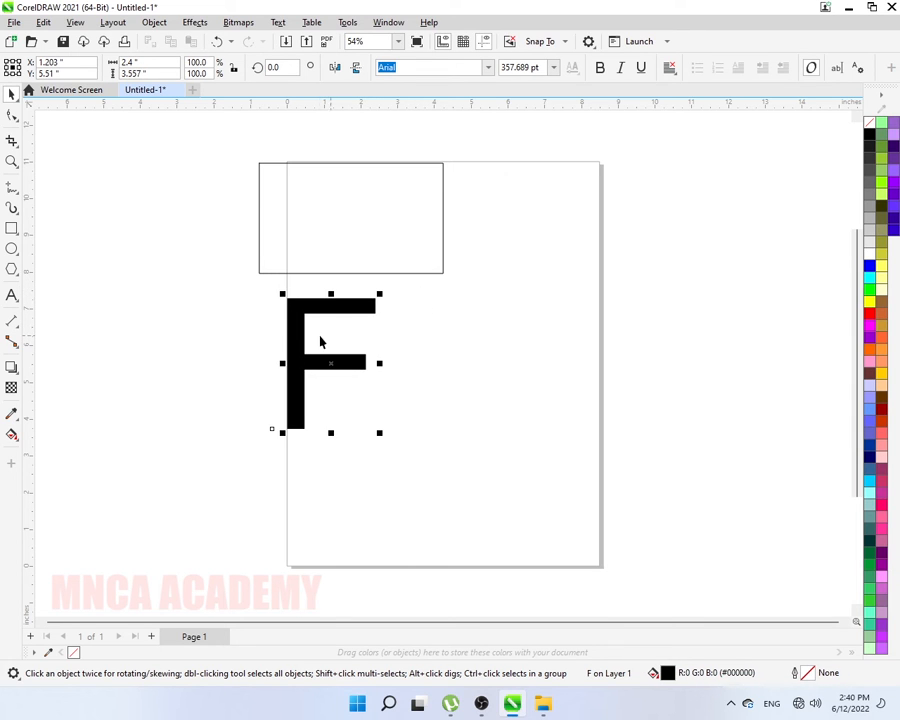
left_click(334, 67)
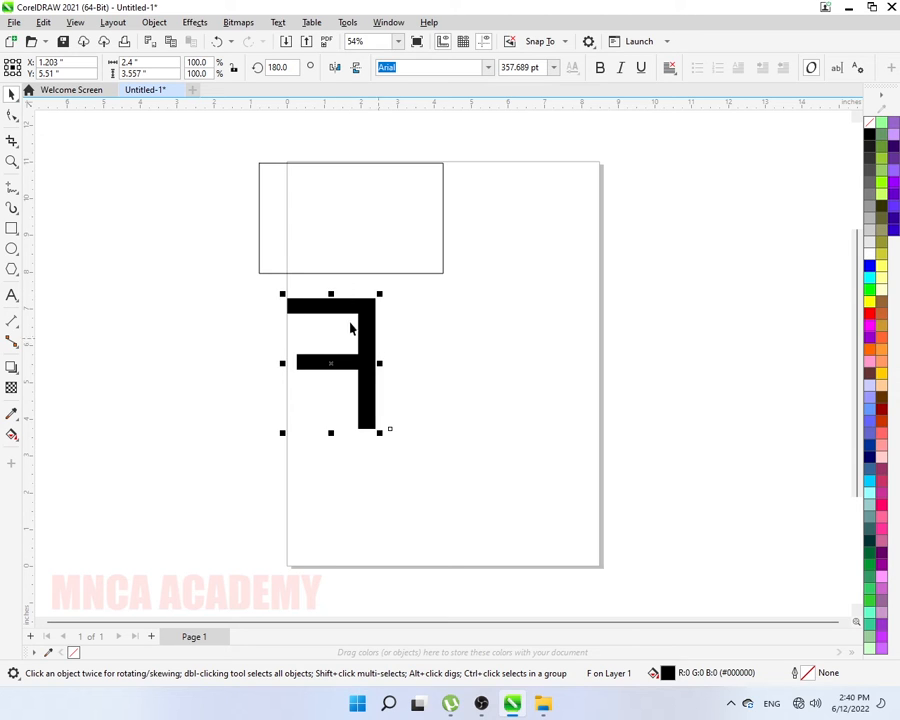
left_click(356, 70)
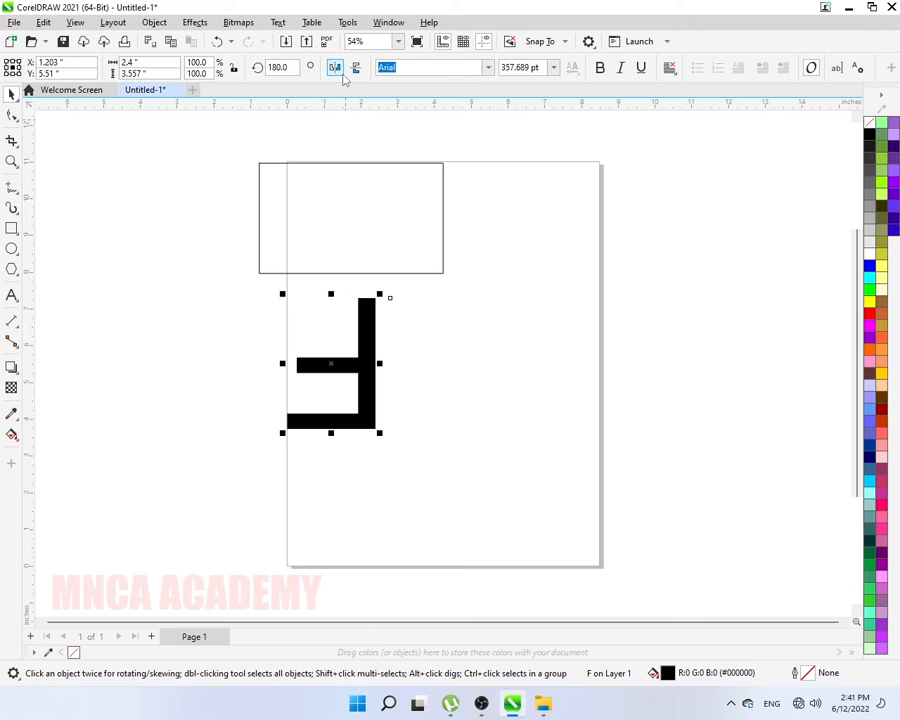
key("Delete")
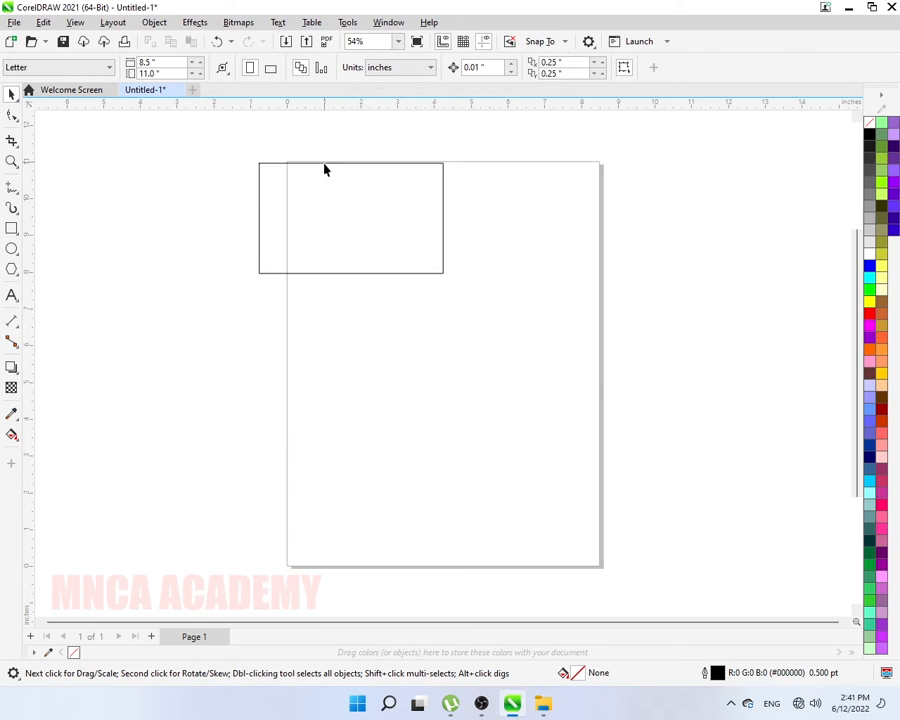
left_click(324, 170)
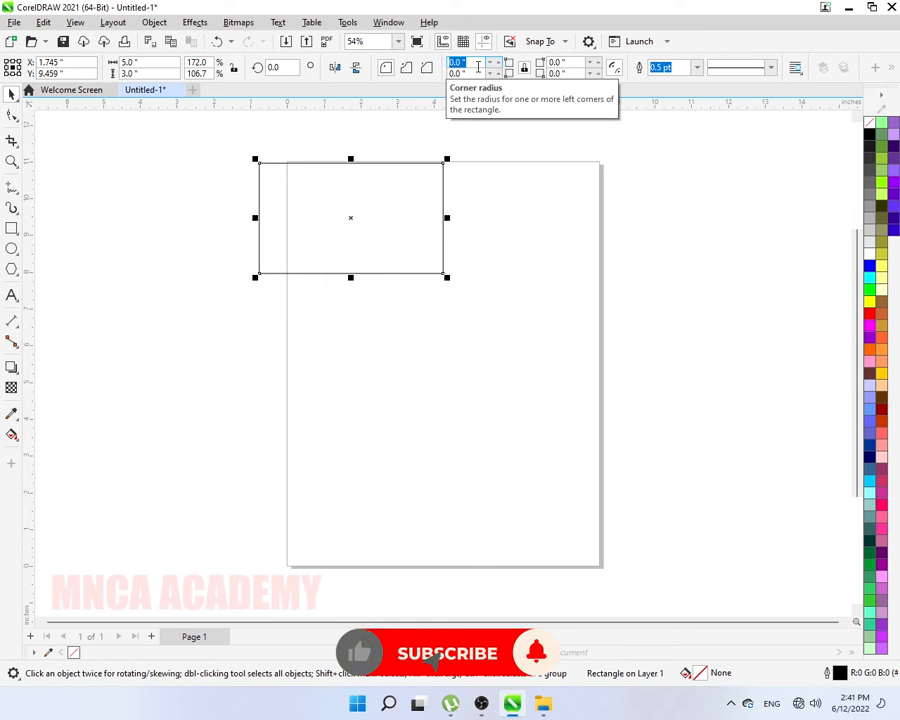
type("1")
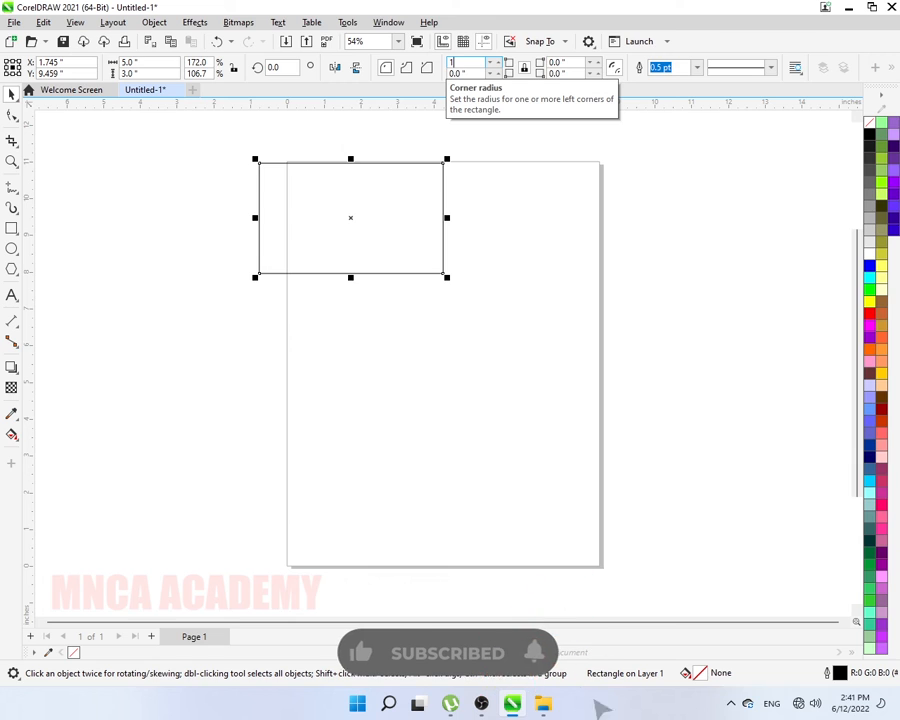
key("Return")
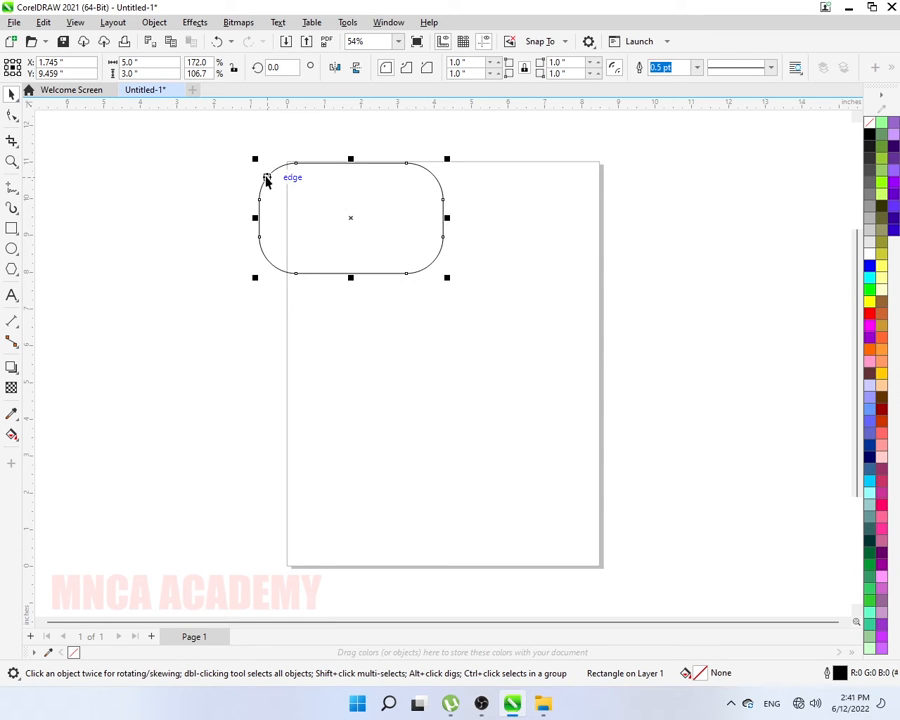
key("ctrl+z")
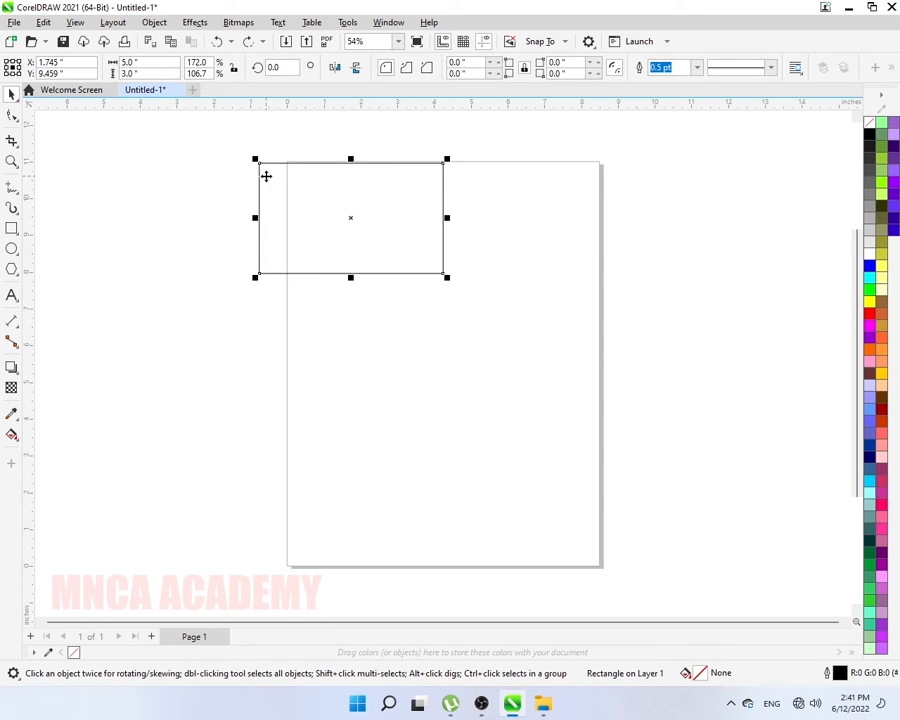
- Unlink the corners and round only the top-left (2 in) and bottom-right (1 in) corners
left_click(524, 70)
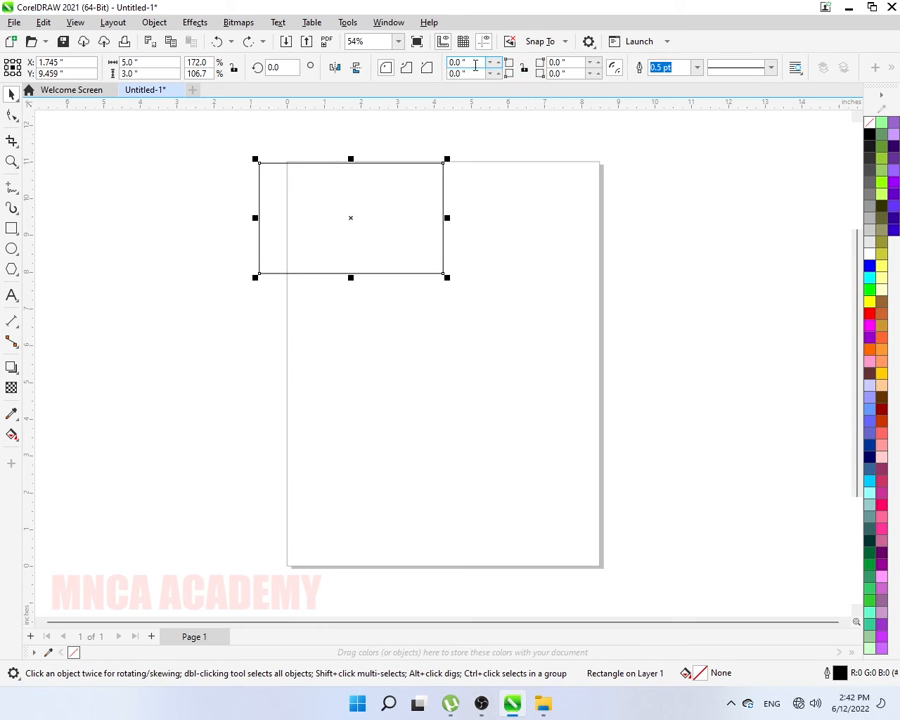
left_click(475, 63)
type("2")
key("Return")
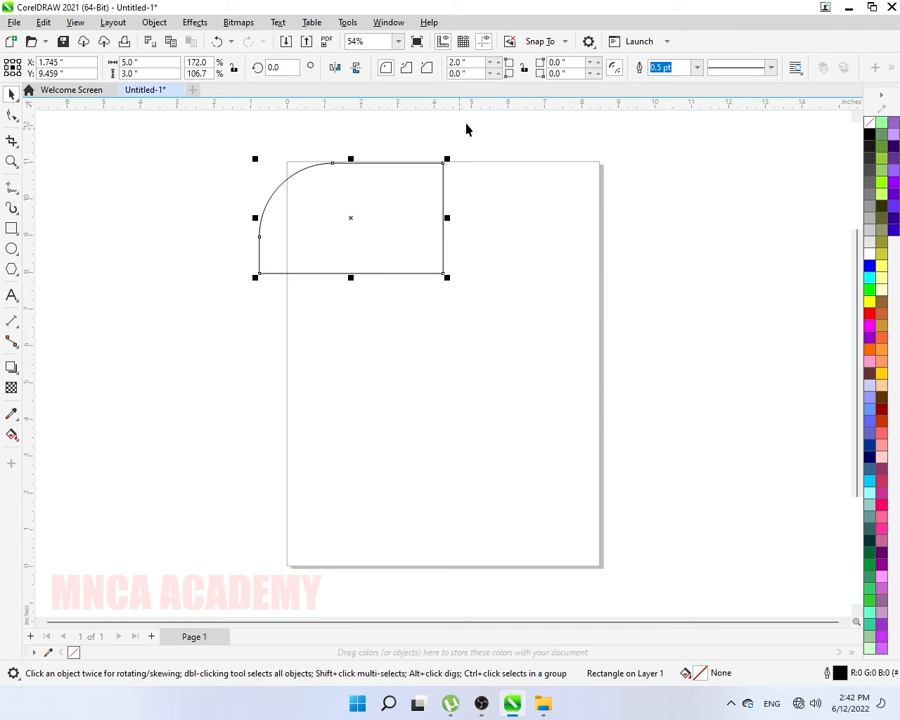
left_click(556, 73)
key("Return")
left_click(12, 228)
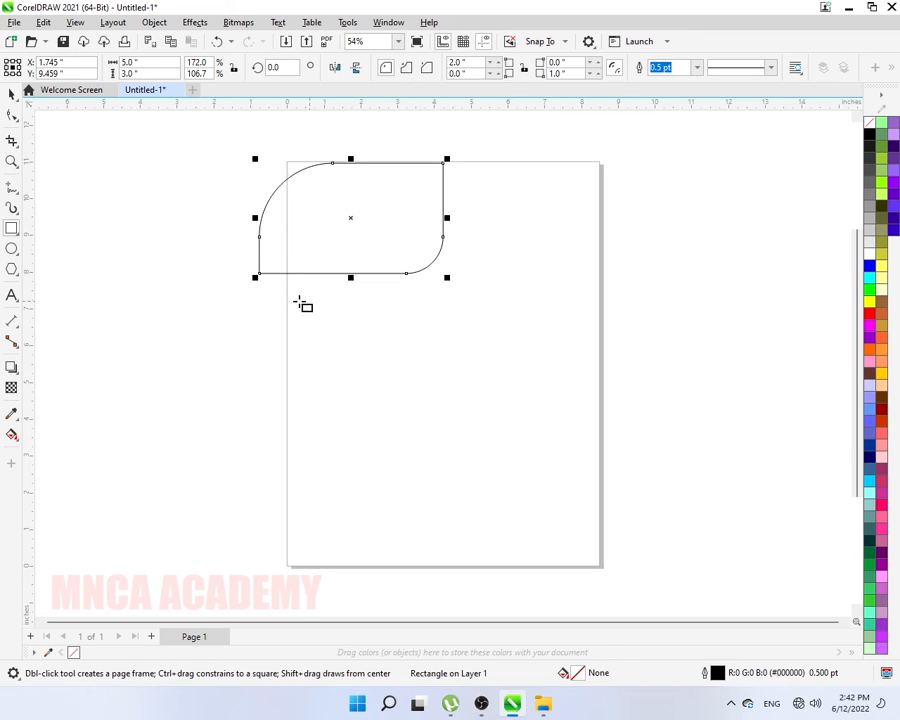
- Draw a 1-inch scalloped-corner rectangle below the leaf shape, then a plain rectangle overhanging the right edge
left_click_drag(257, 304, 491, 396)
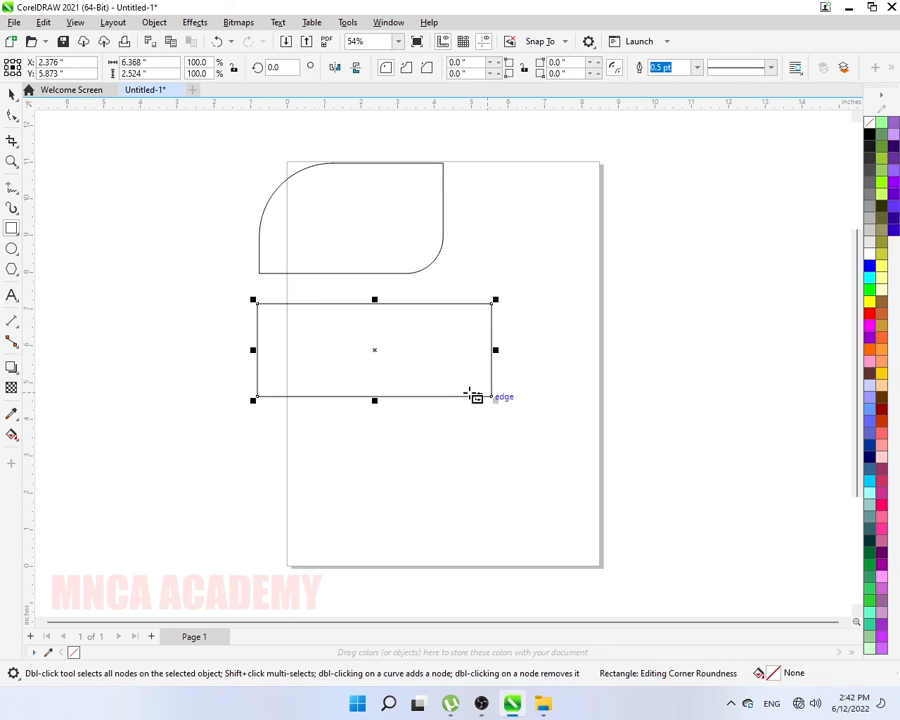
double_click(469, 62)
type("1")
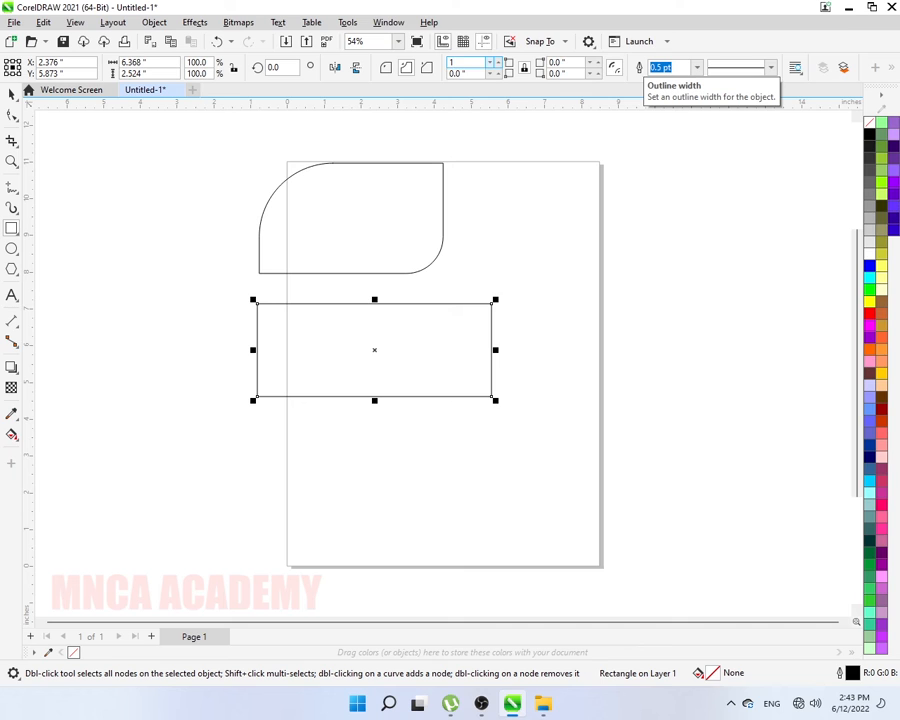
key("Return")
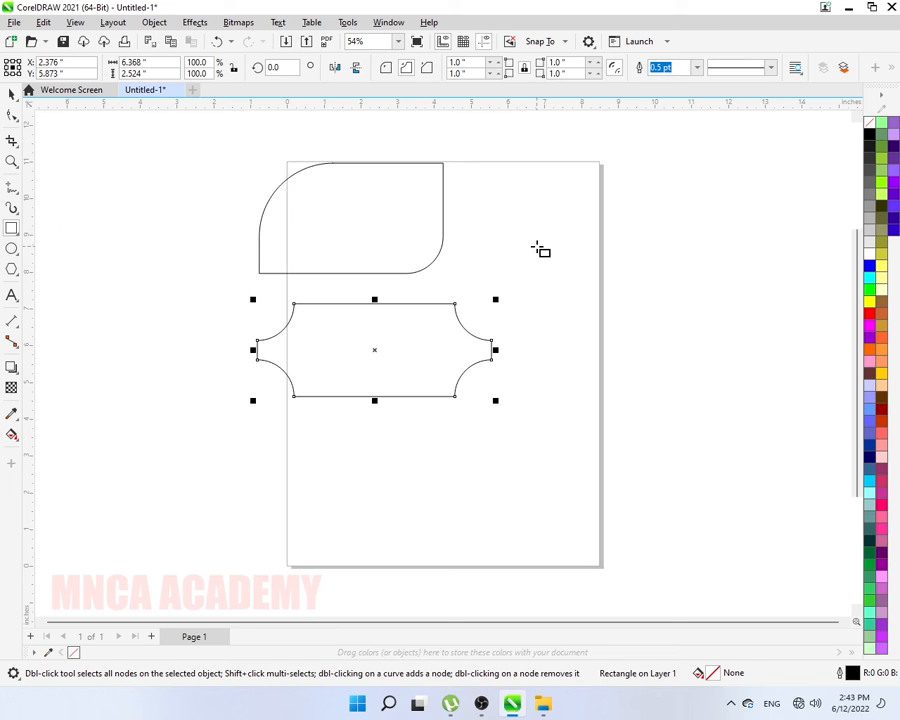
left_click_drag(543, 223, 727, 295)
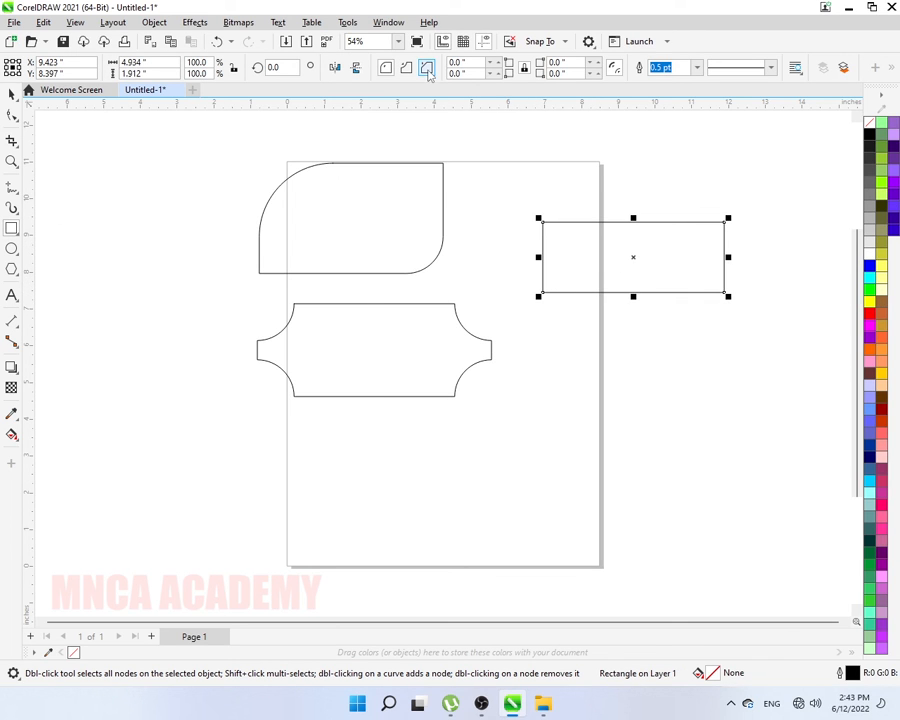
- Give the right-hand rectangle 1-inch chamfered corners, making an elongated hexagon
double_click(478, 62)
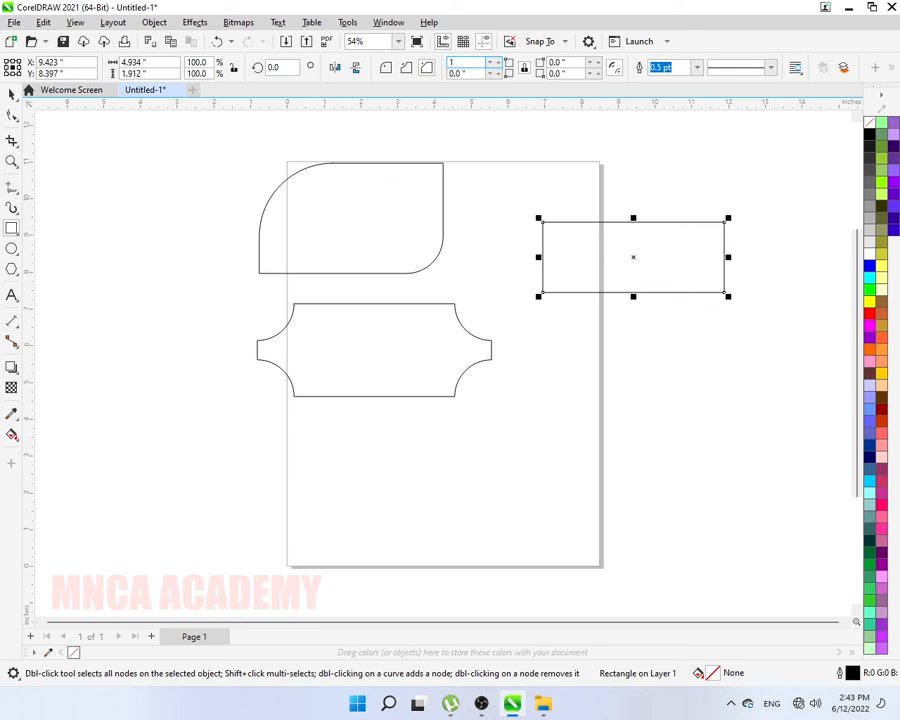
key("Return")
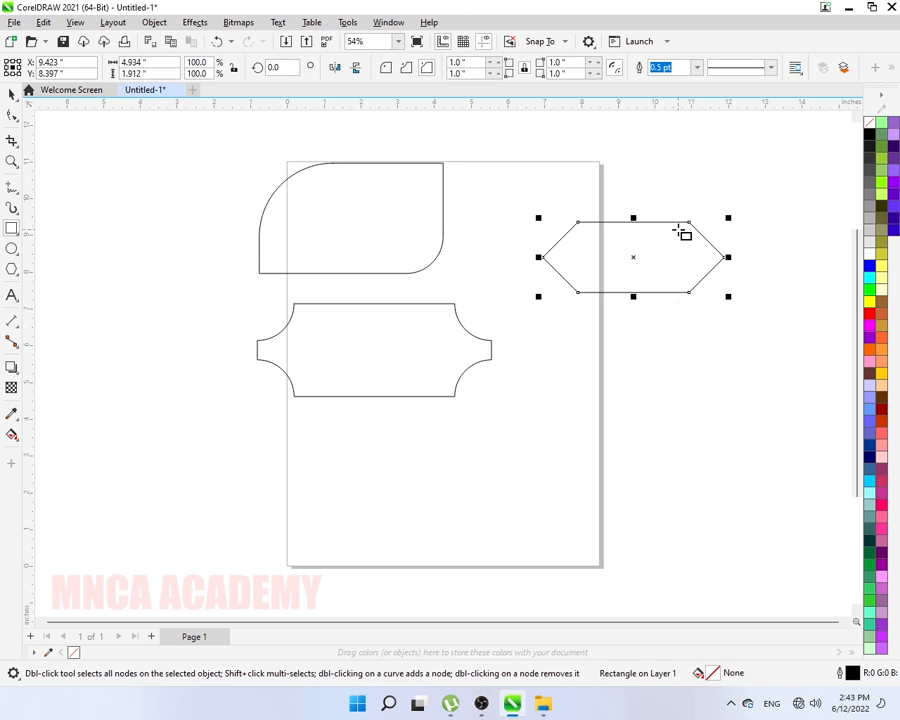
left_click(438, 172)
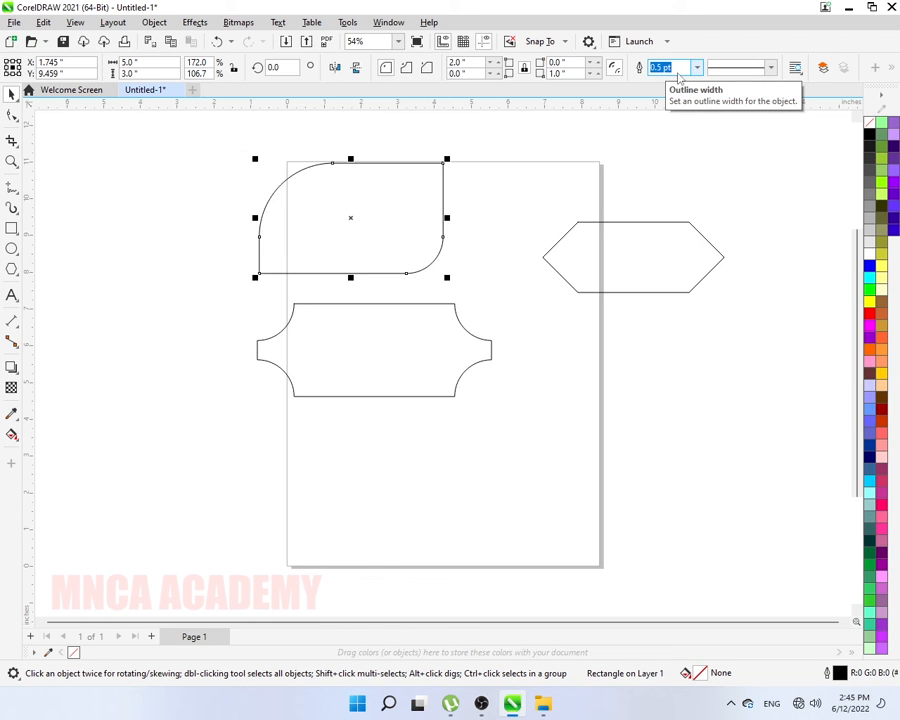
left_click(13, 229)
- Draw a rectangle below the hexagon with a 10.0 pt dashed outline
left_click_drag(572, 335, 743, 432)
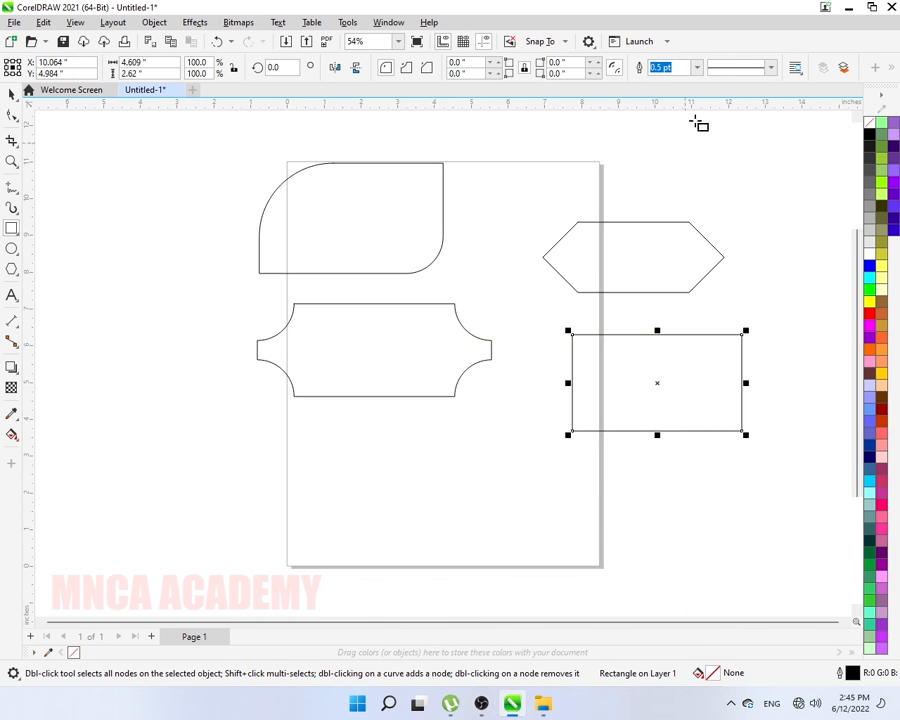
left_click(698, 70)
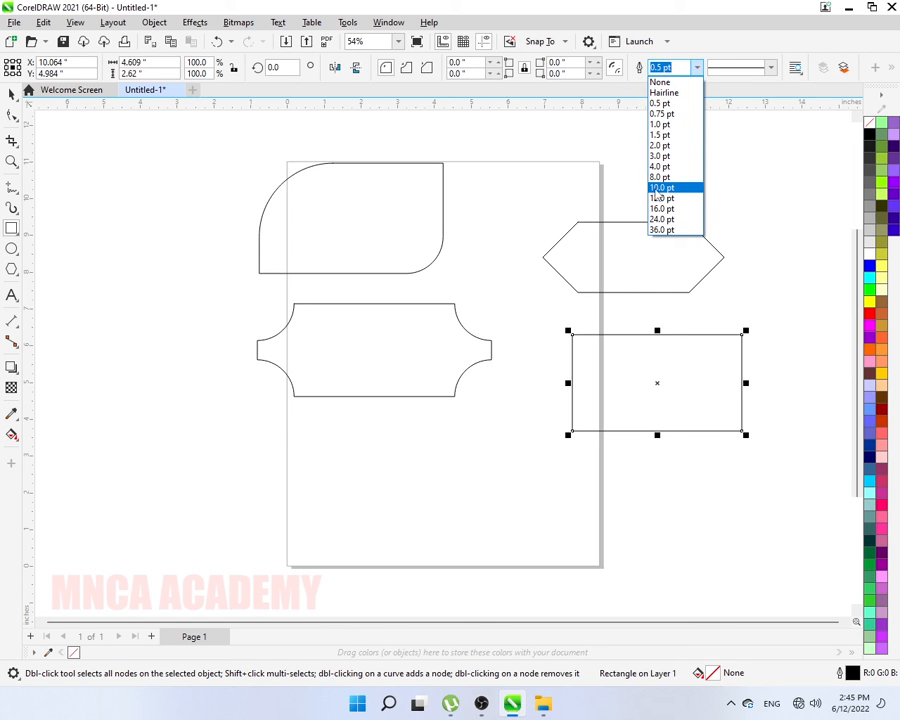
left_click(659, 188)
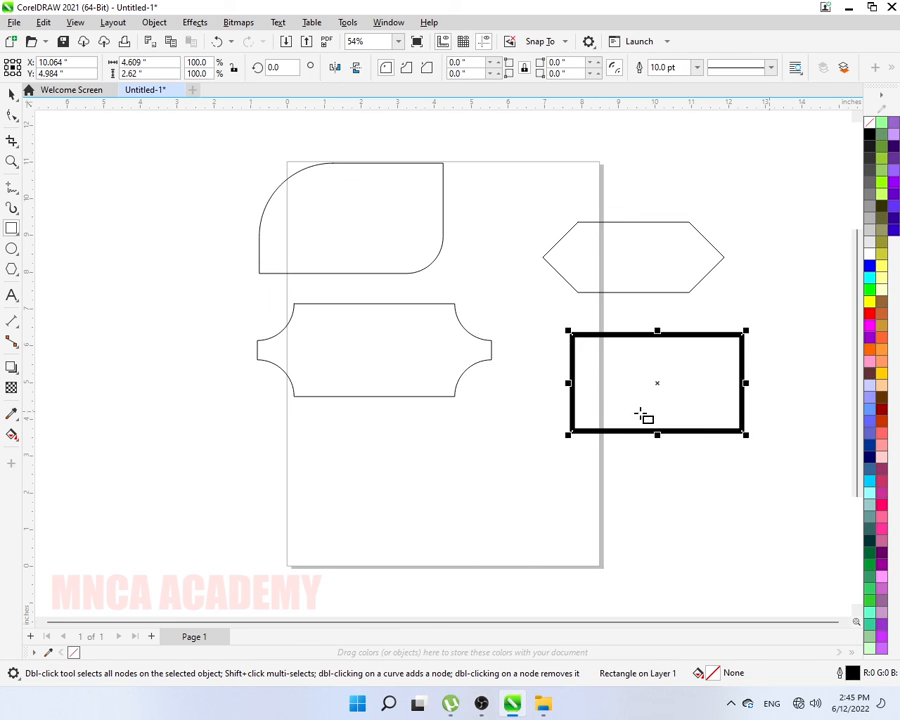
left_click(770, 68)
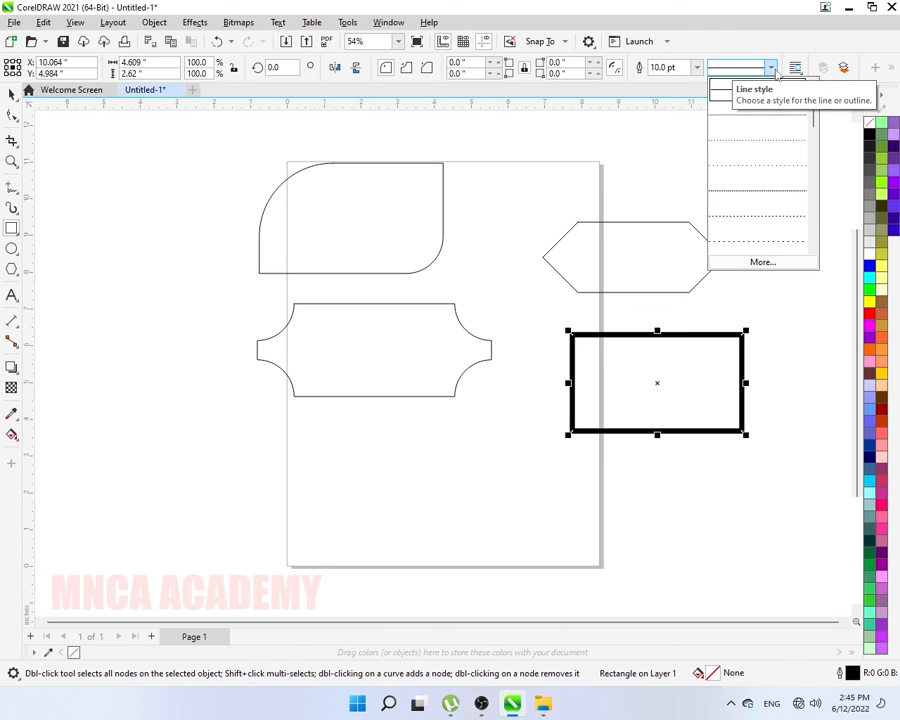
left_click_drag(814, 103, 815, 132)
left_click(778, 168)
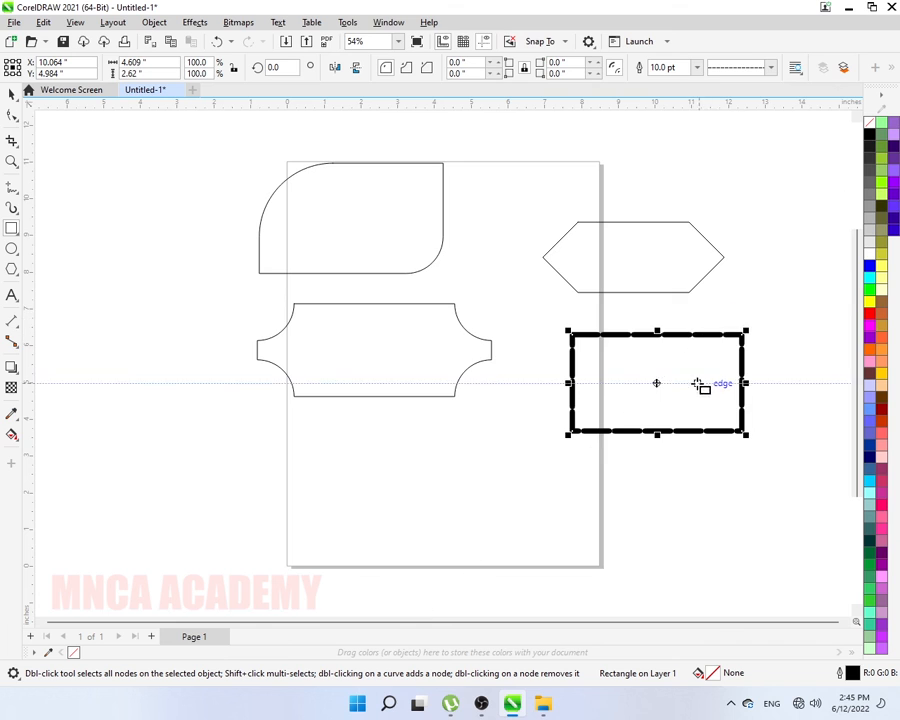
- Change the dashed rectangle's outline to 4.0 pt width with a fine dashed style
scroll(700, 381, "up", 3)
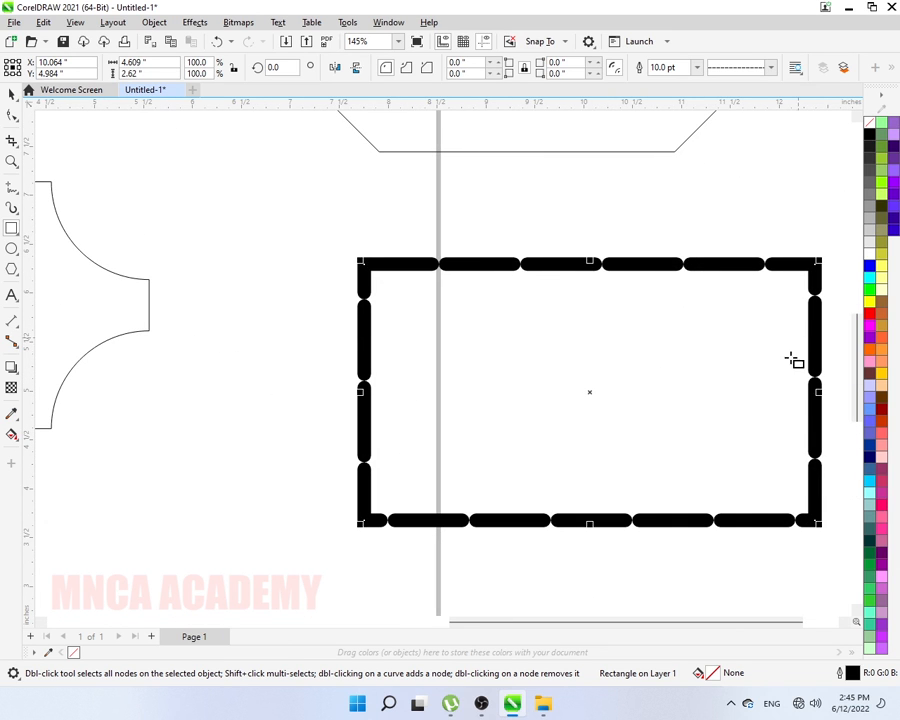
left_click(753, 72)
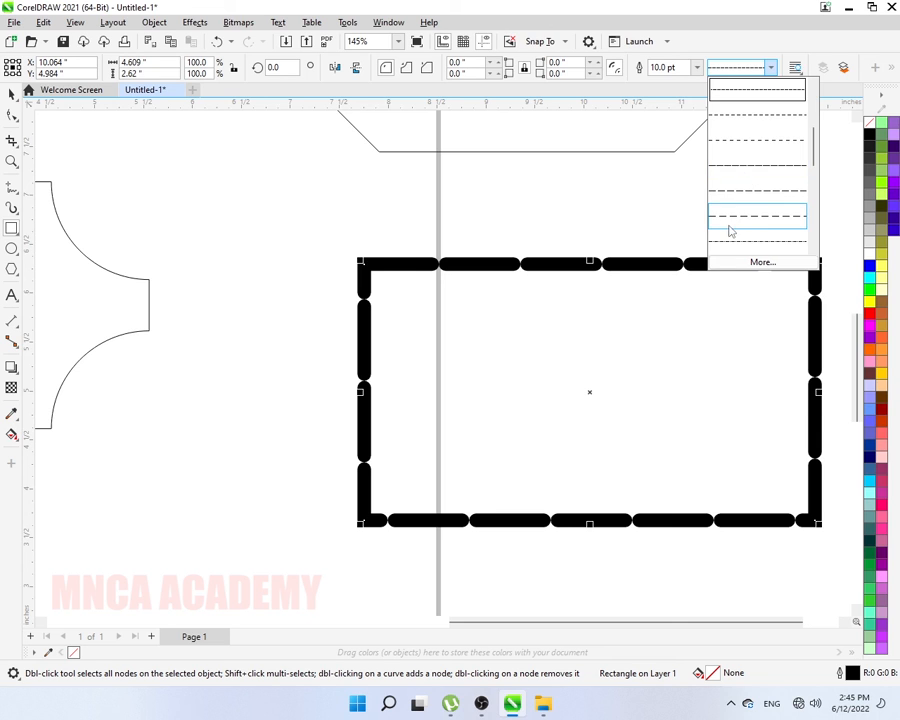
left_click(738, 220)
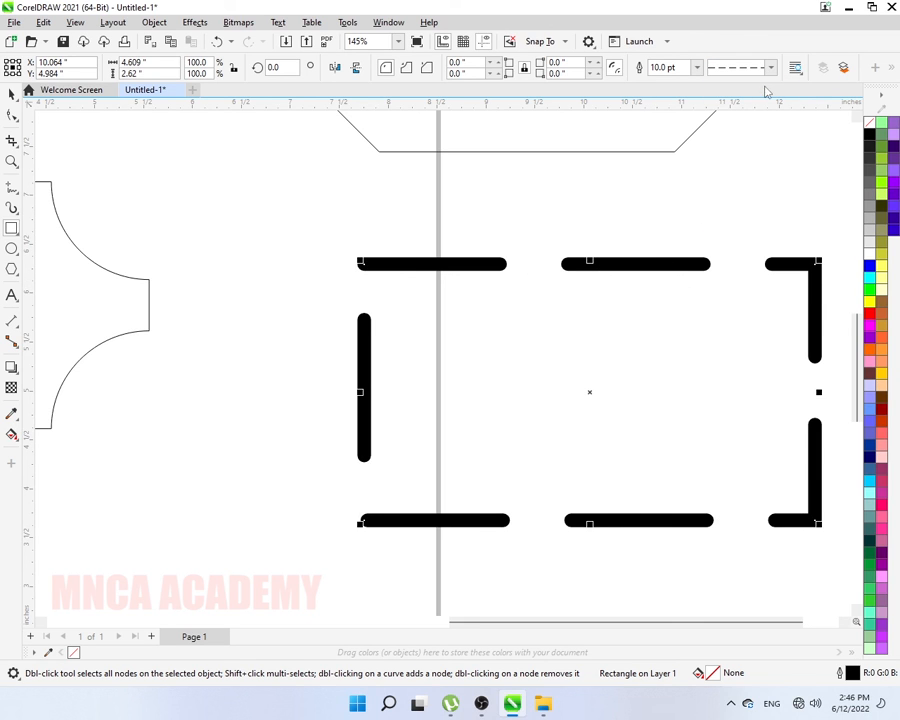
left_click(697, 67)
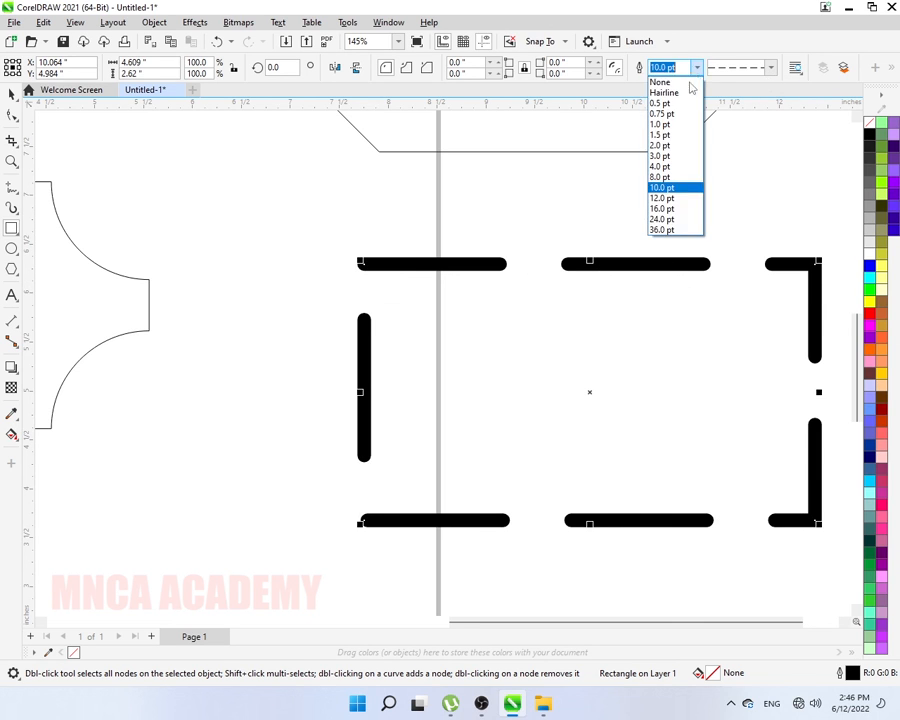
left_click(661, 166)
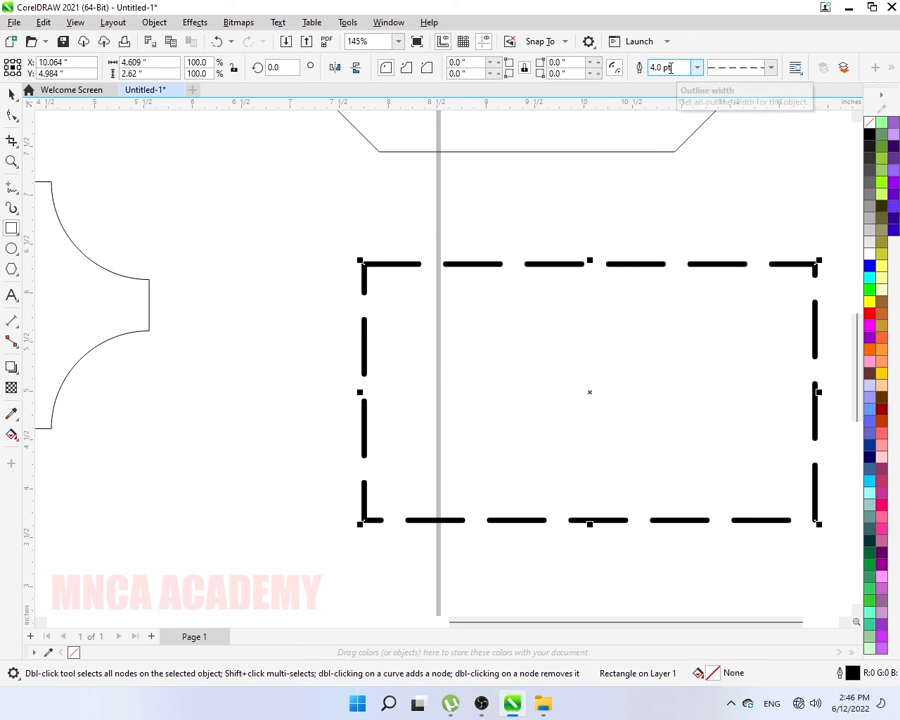
left_click(771, 68)
left_click(750, 243)
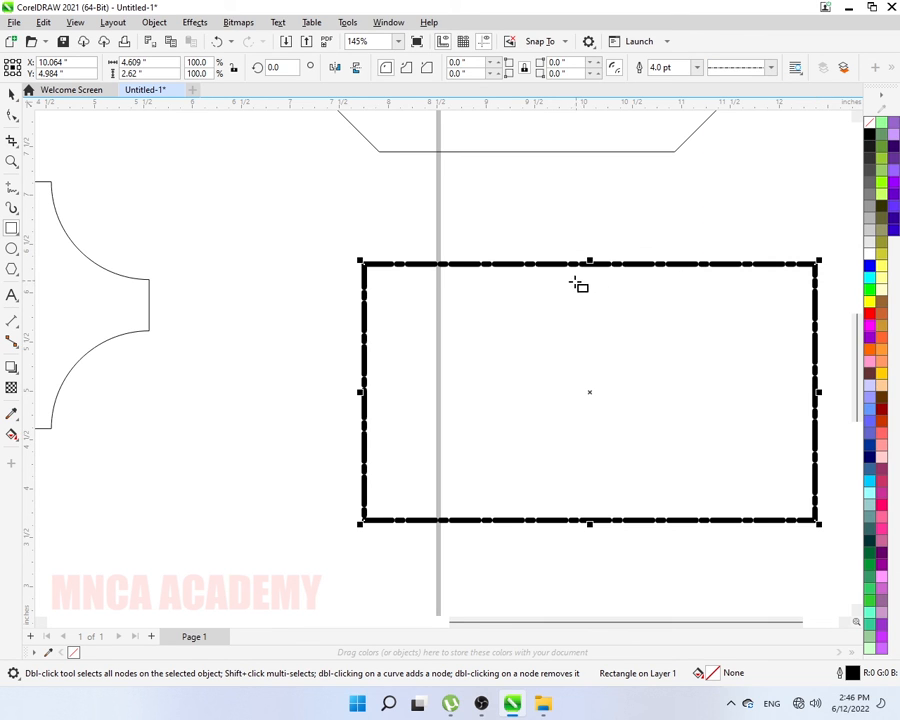
scroll(487, 259, "down", 2)
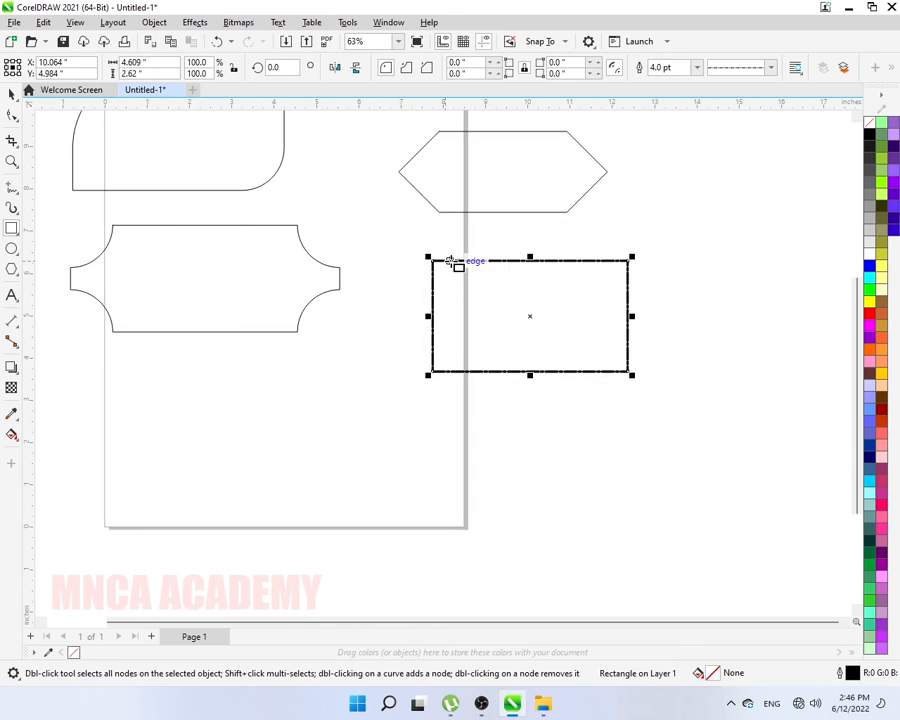
scroll(449, 261, "down", 2)
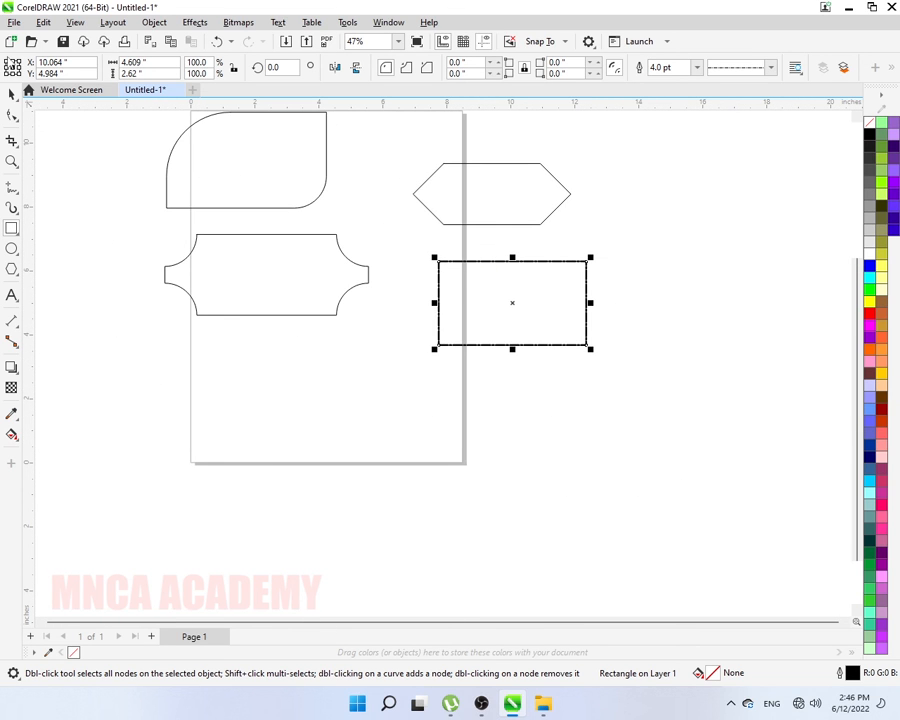
left_click(12, 93)
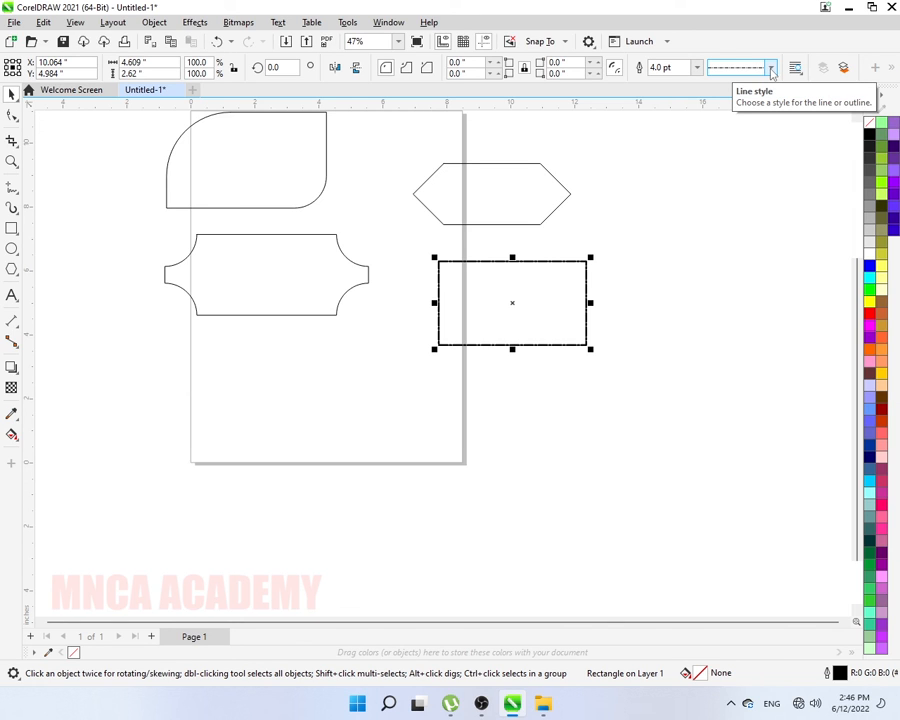
left_click(14, 96)
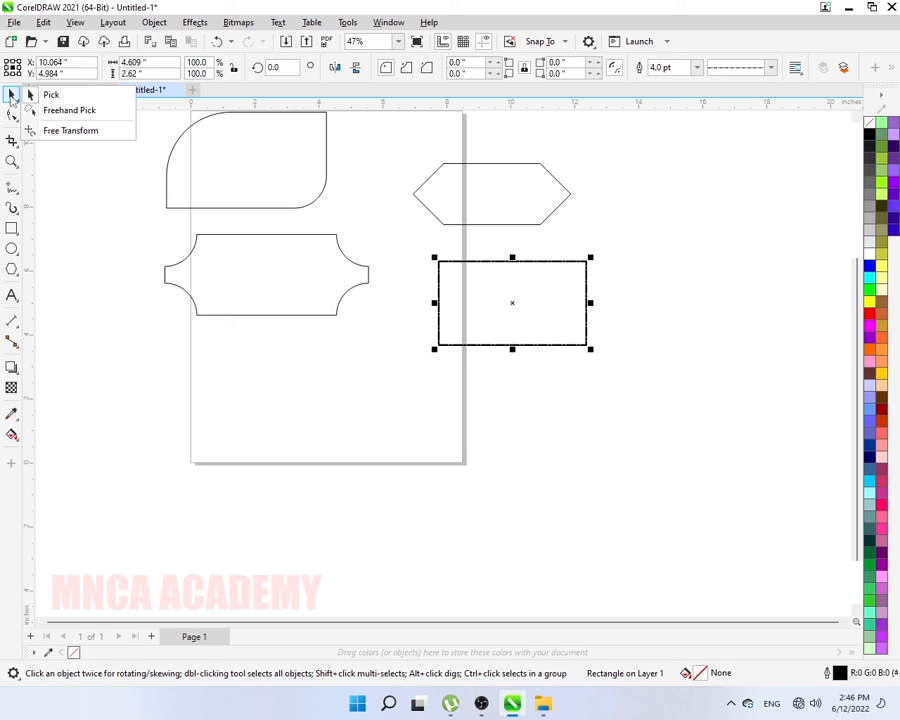